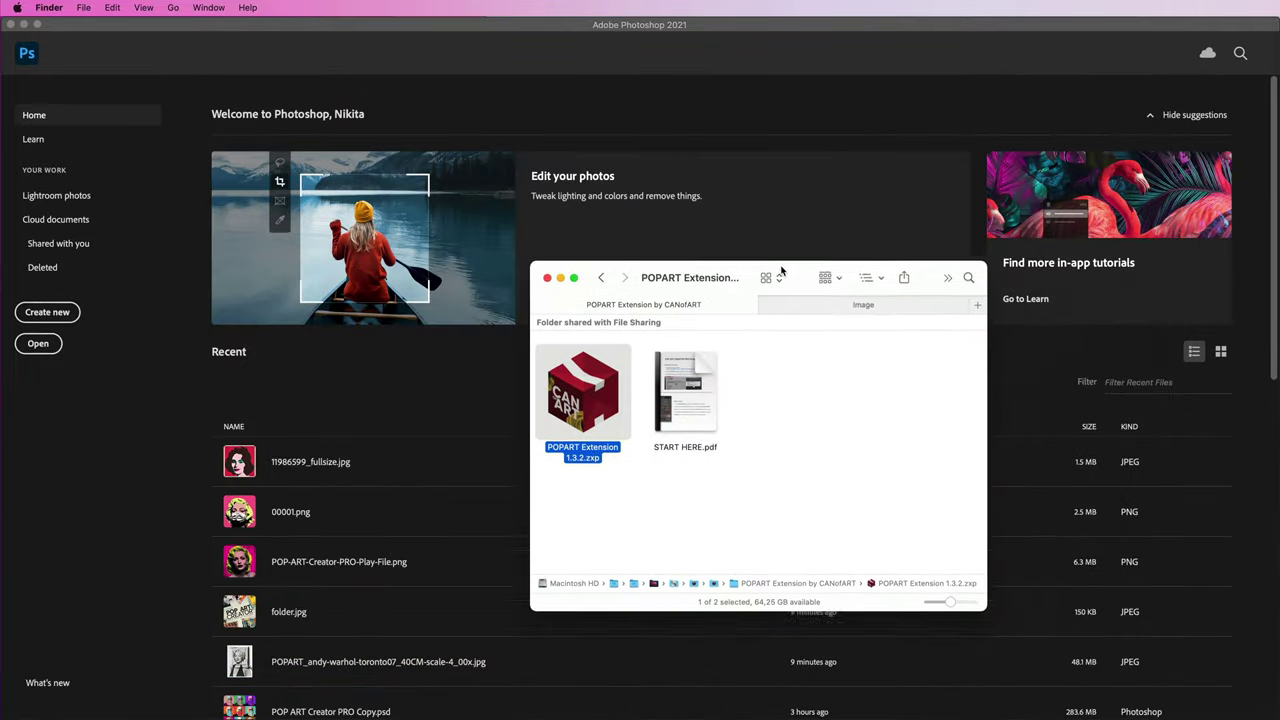
# Preview START HERE.pdf from the POPART Extension folder and view the installer download pages, ZXPInstaller and Anastasiy's Extension Manager
pyautogui.moveTo(782, 270); pyautogui.dragTo(721, 255)
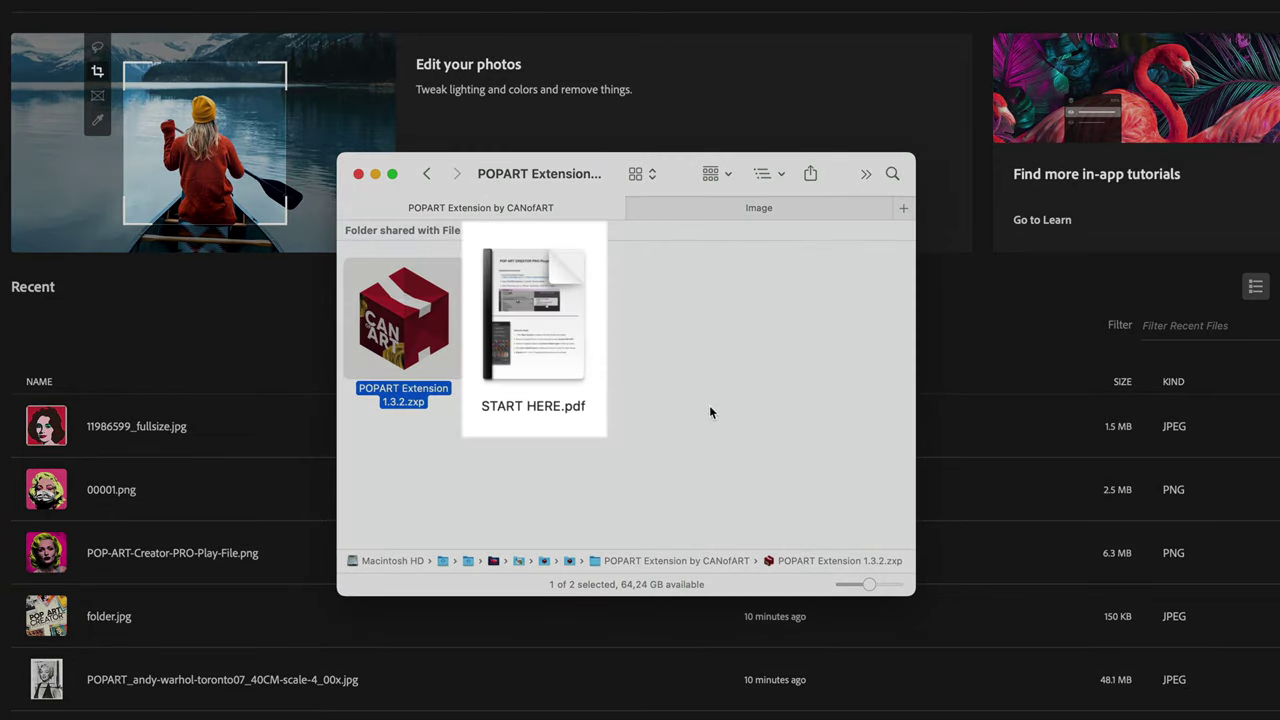
pyautogui.click(533, 315)
pyautogui.press('space')
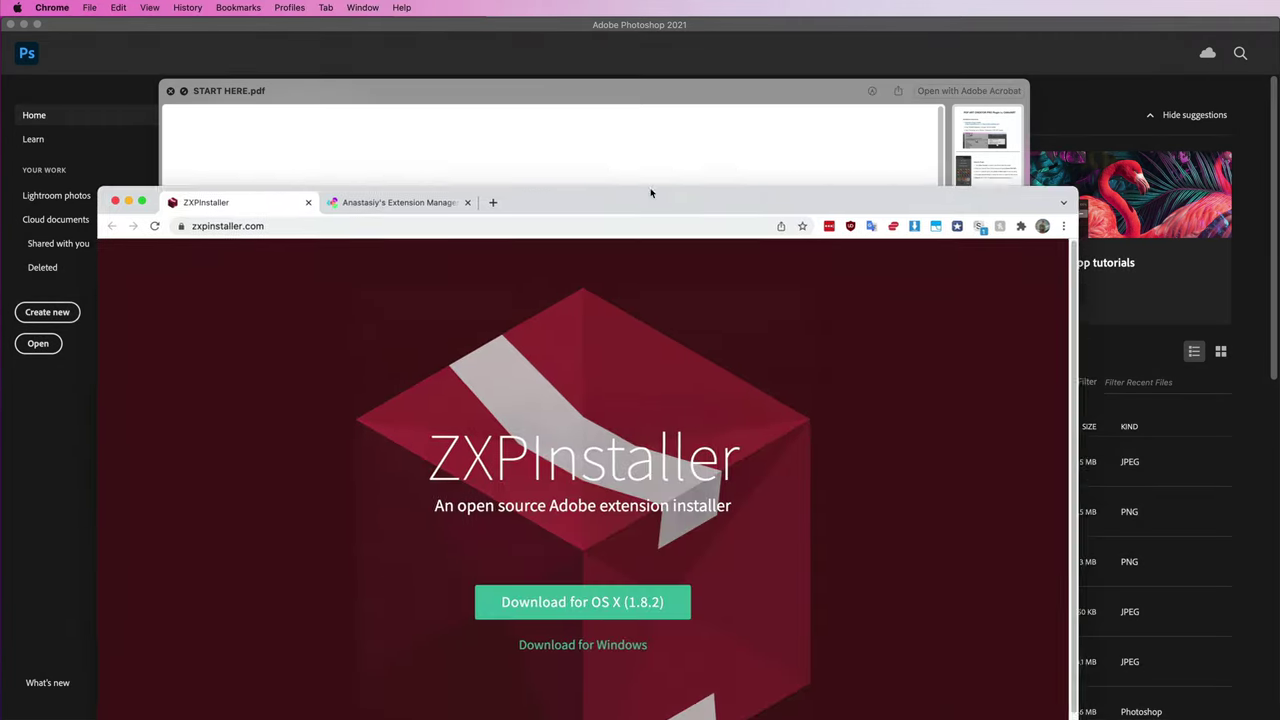
pyautogui.click(453, 53)
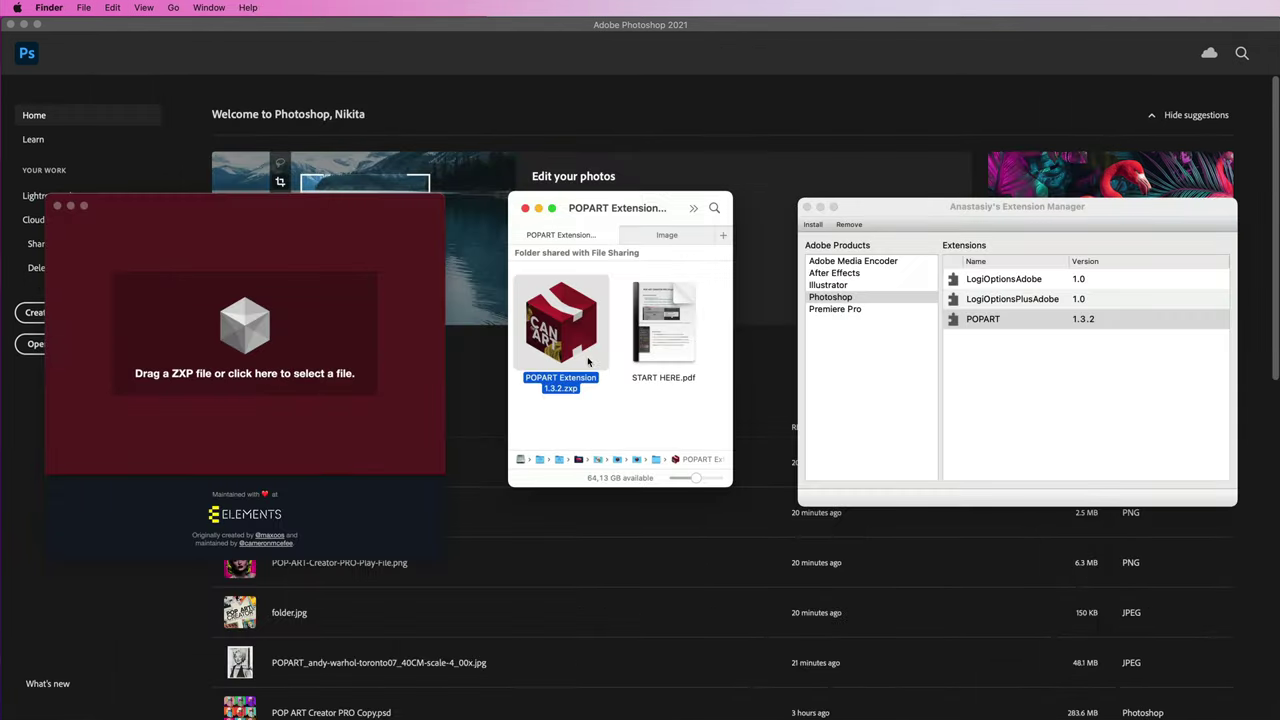
# Install POPART Extension 1.3.2.zxp using ZXPInstaller or Anastasiy's Extension Manager, and check the POPART entry among the Photoshop extensions
pyautogui.moveTo(561, 320); pyautogui.dragTo(490, 343)
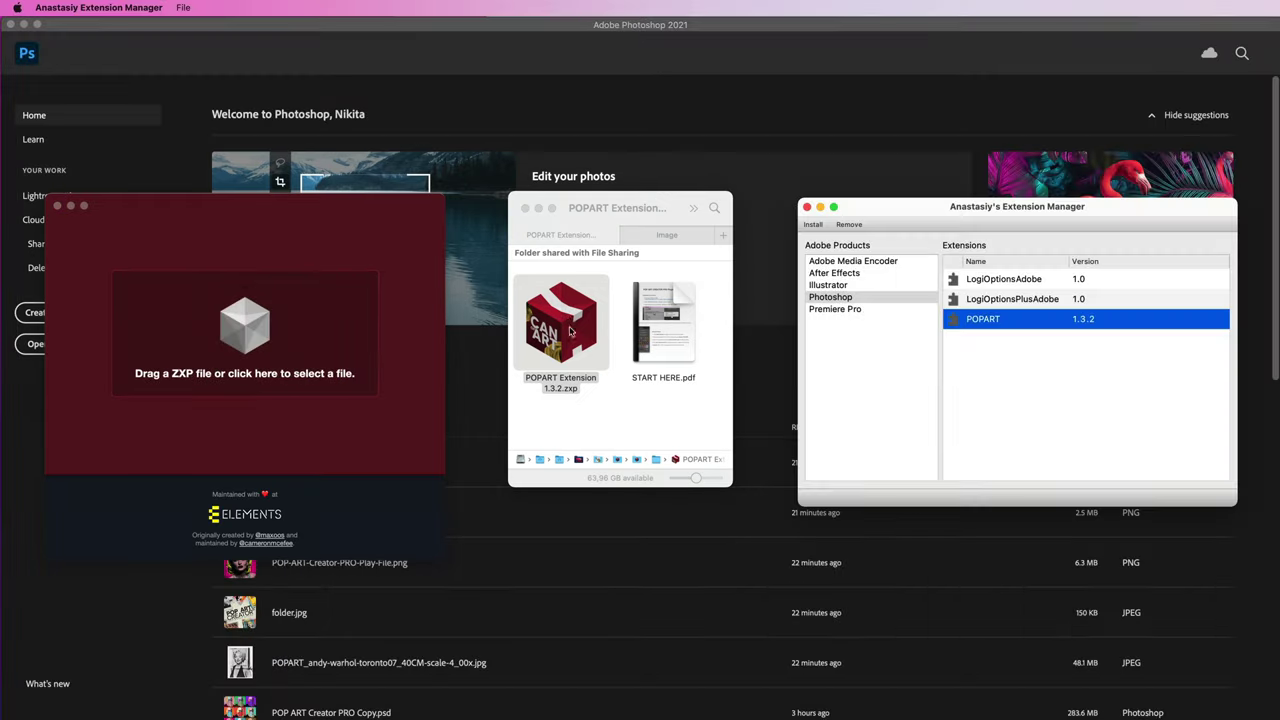
pyautogui.moveTo(561, 322); pyautogui.dragTo(1032, 365)
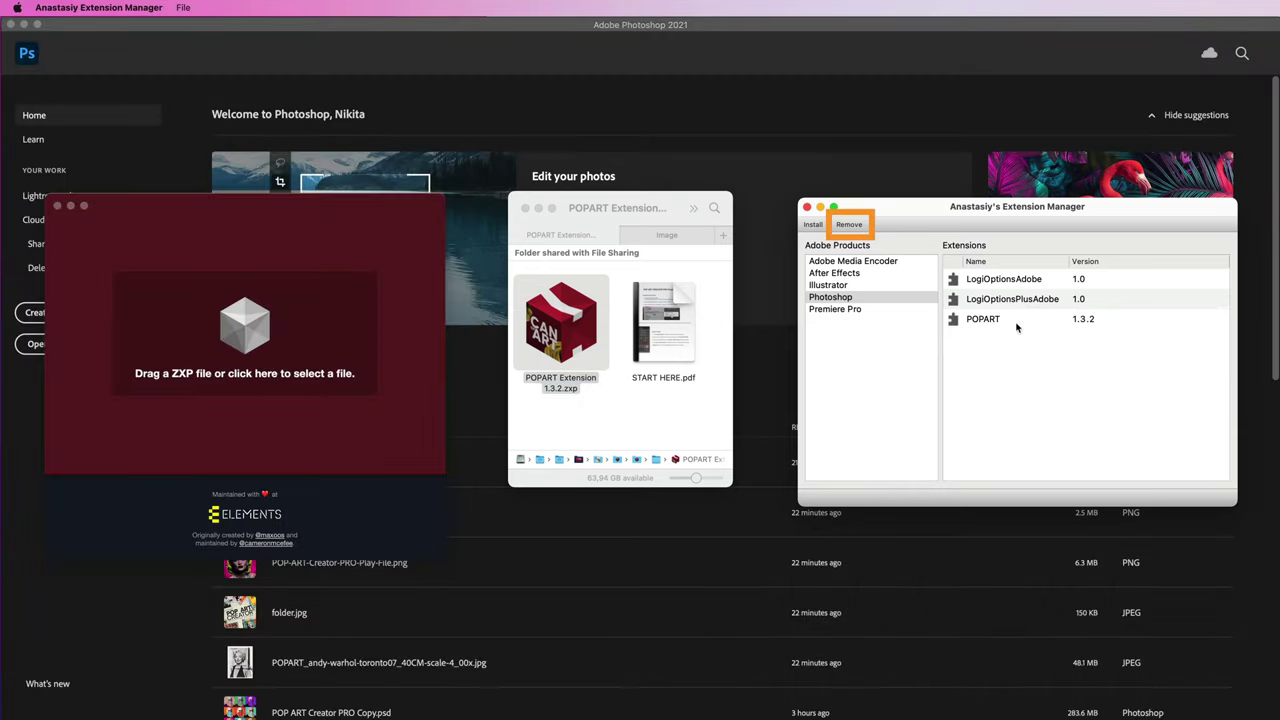
pyautogui.click(1017, 322)
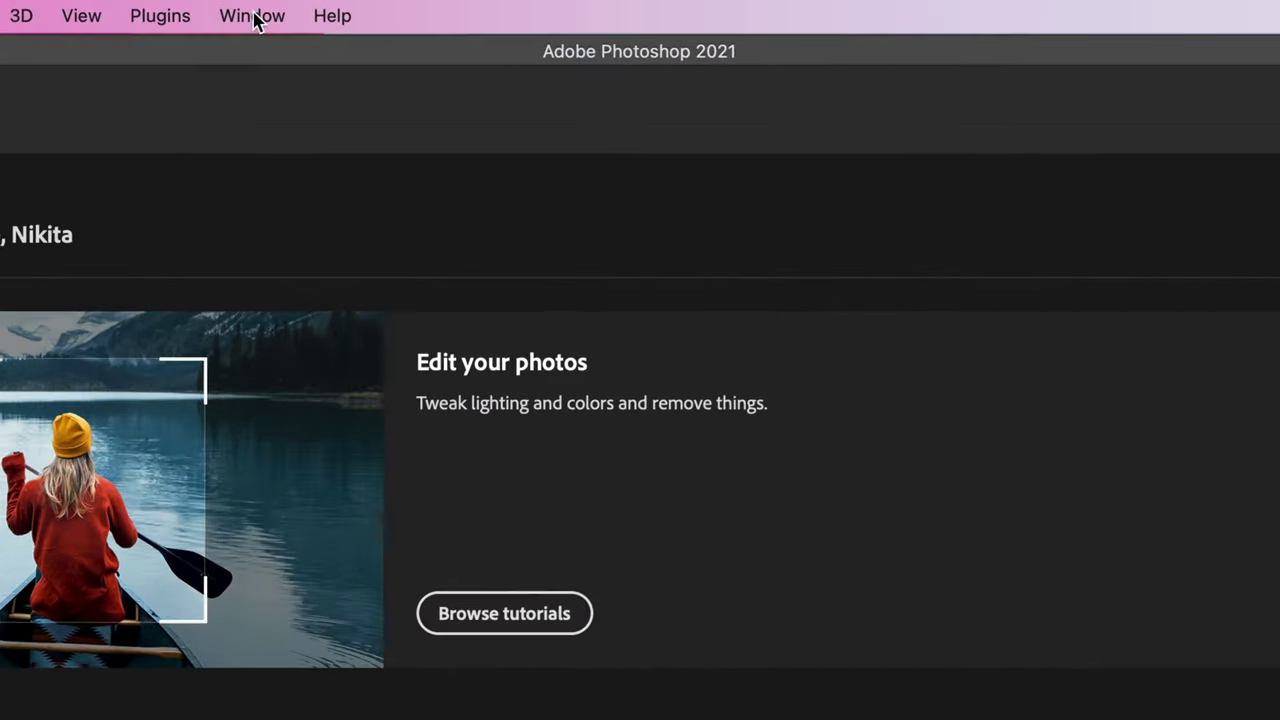
# Switch to Photoshop, open the POP Art Creator extension and create a new canvas with it
pyautogui.click(445, 7)
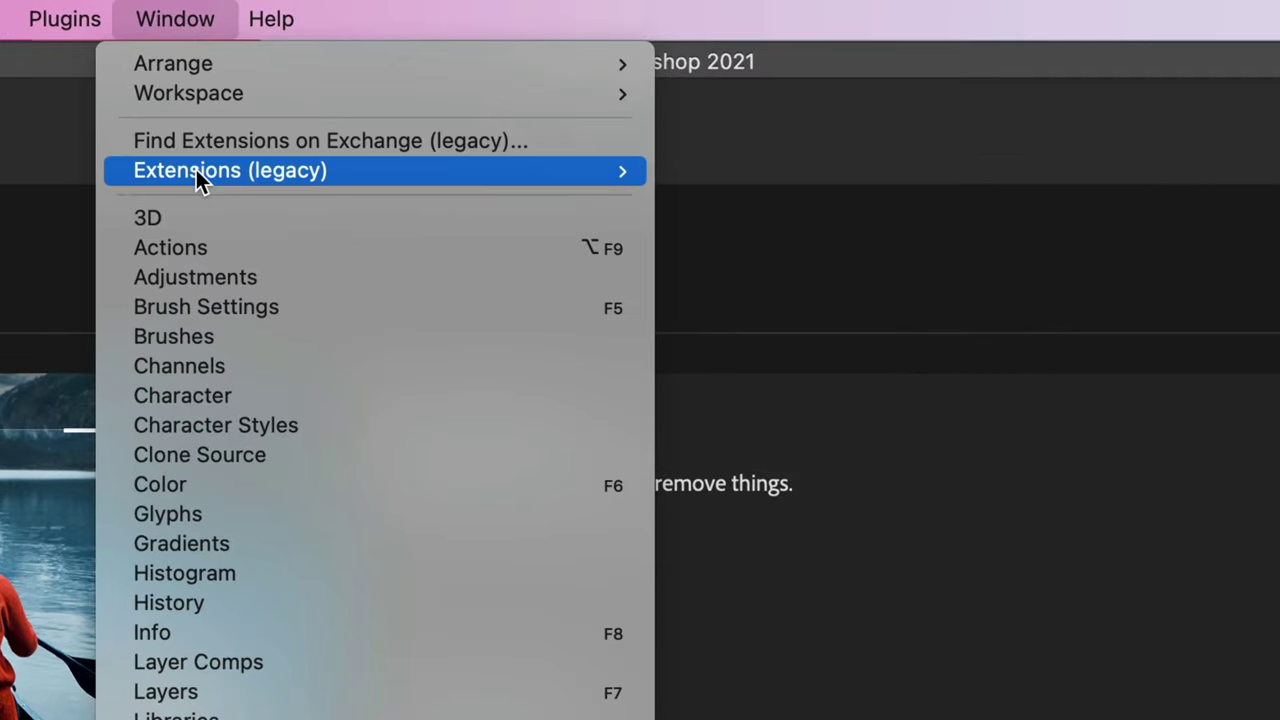
pyautogui.moveTo(197, 175)
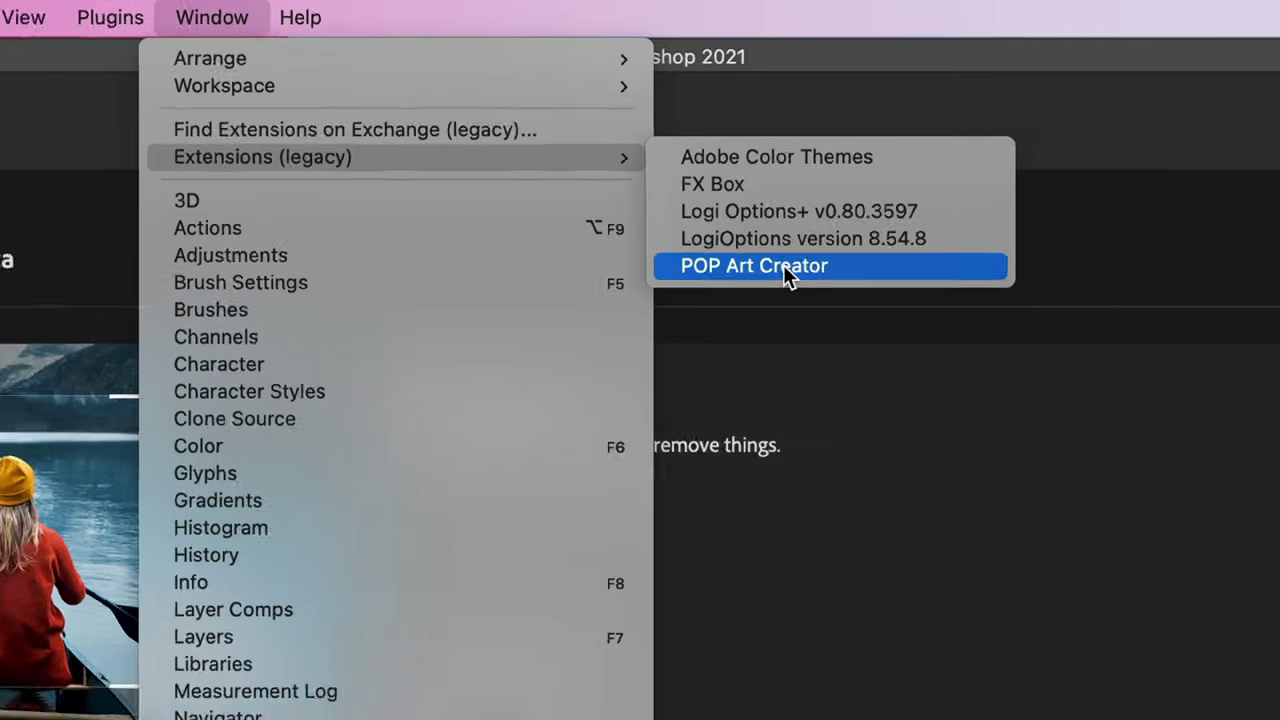
pyautogui.click(785, 268)
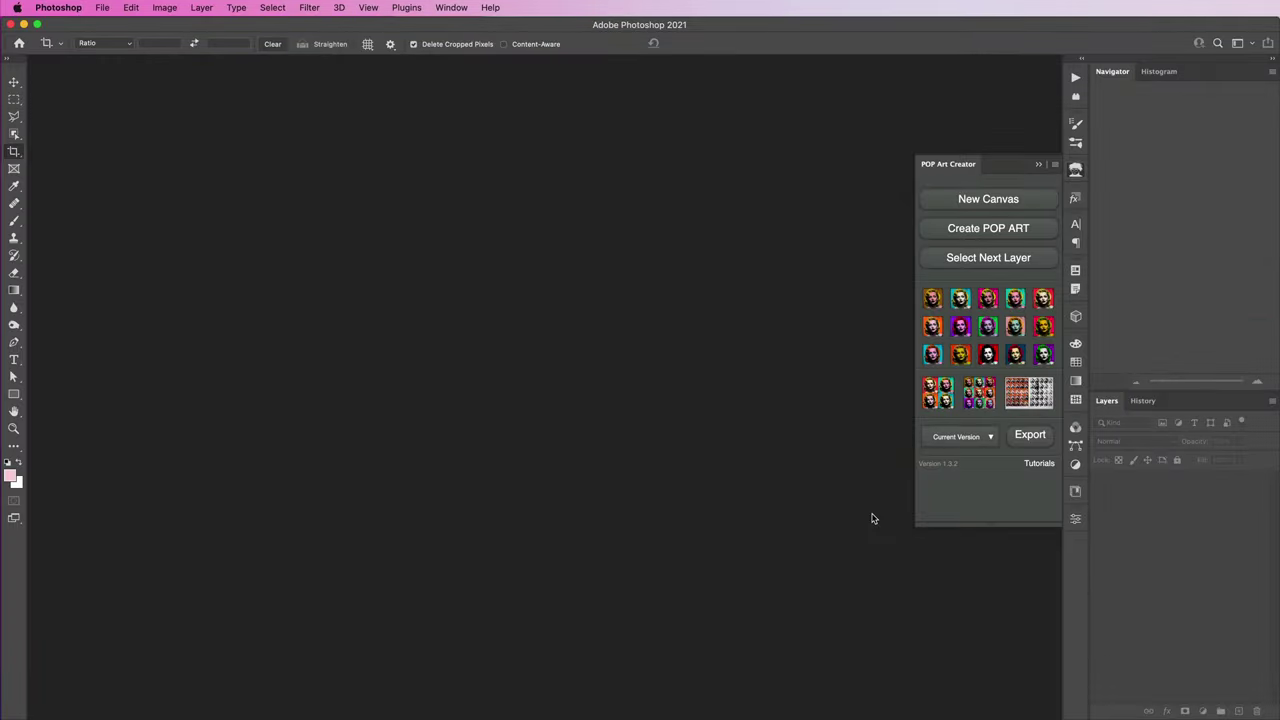
pyautogui.click(966, 199)
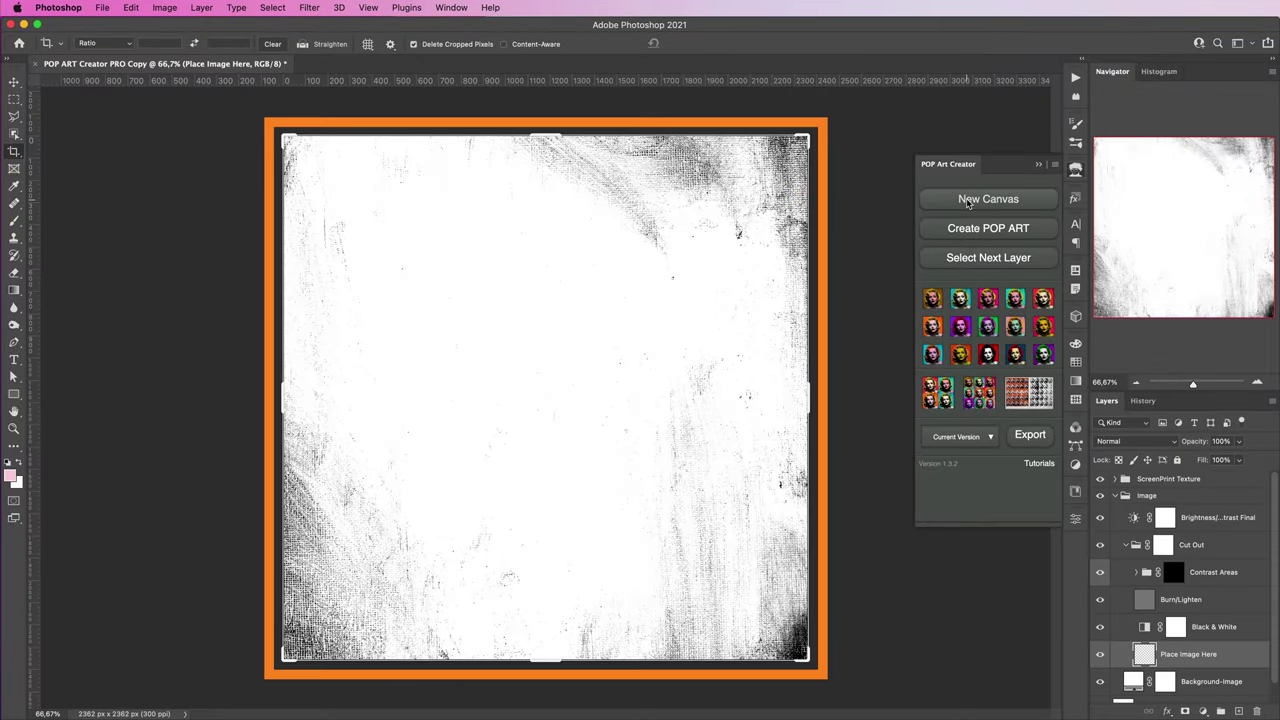
# Place the blonde portrait photo at the Place Image Here layer, enlarge it to about 32% and shift it down to fit the canvas
pyautogui.click(1099, 653)
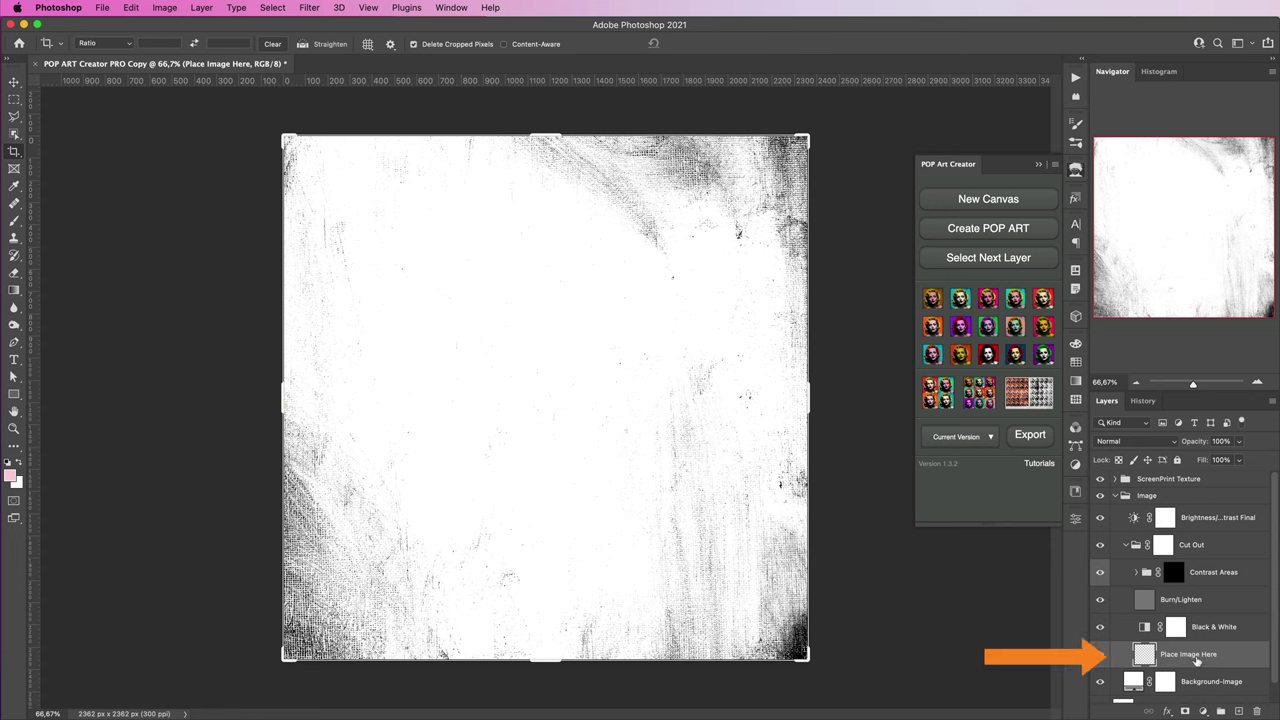
pyautogui.moveTo(1145, 561); pyautogui.dragTo(603, 441)
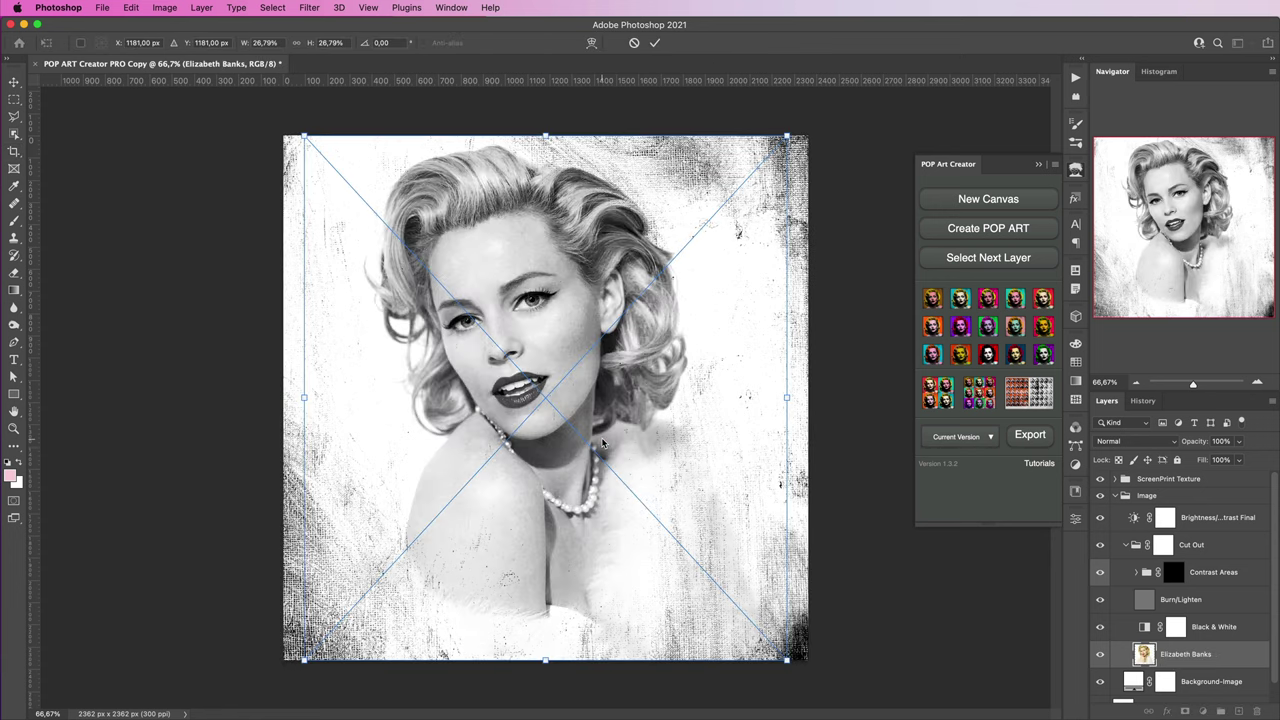
pyautogui.moveTo(790, 662); pyautogui.dragTo(843, 700)
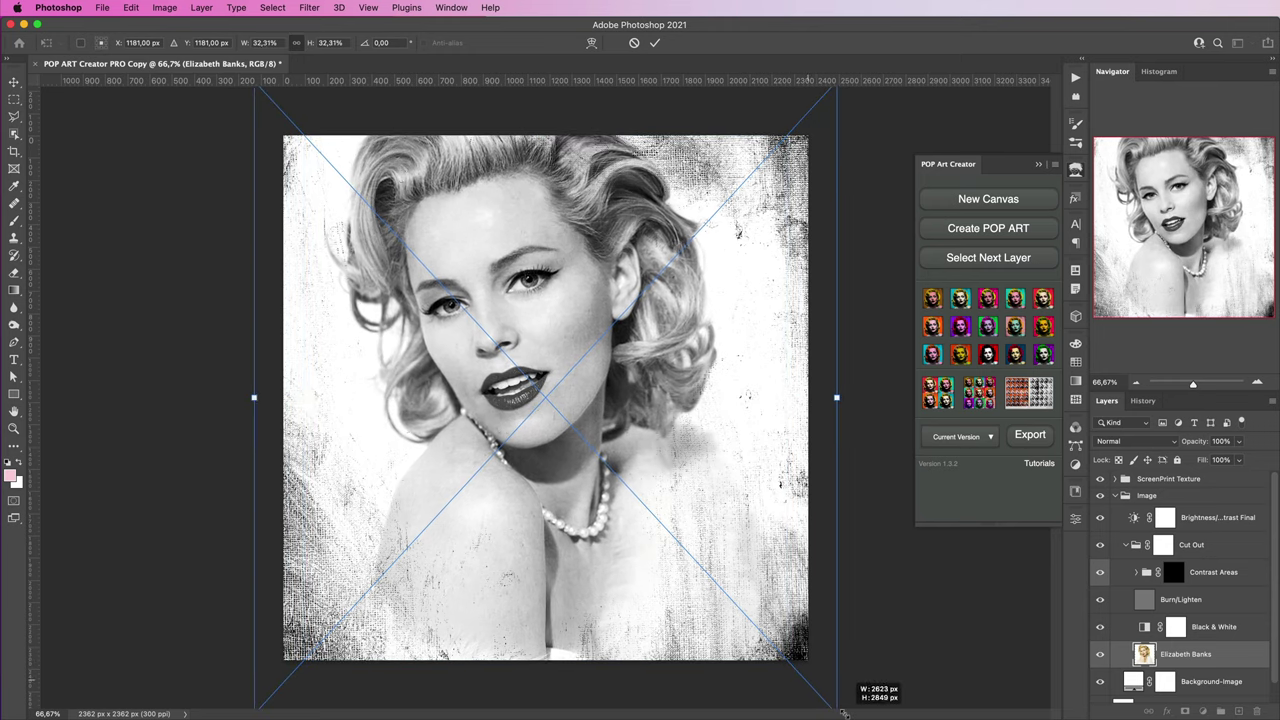
pyautogui.moveTo(630, 420); pyautogui.dragTo(622, 480)
pyautogui.press('Return')
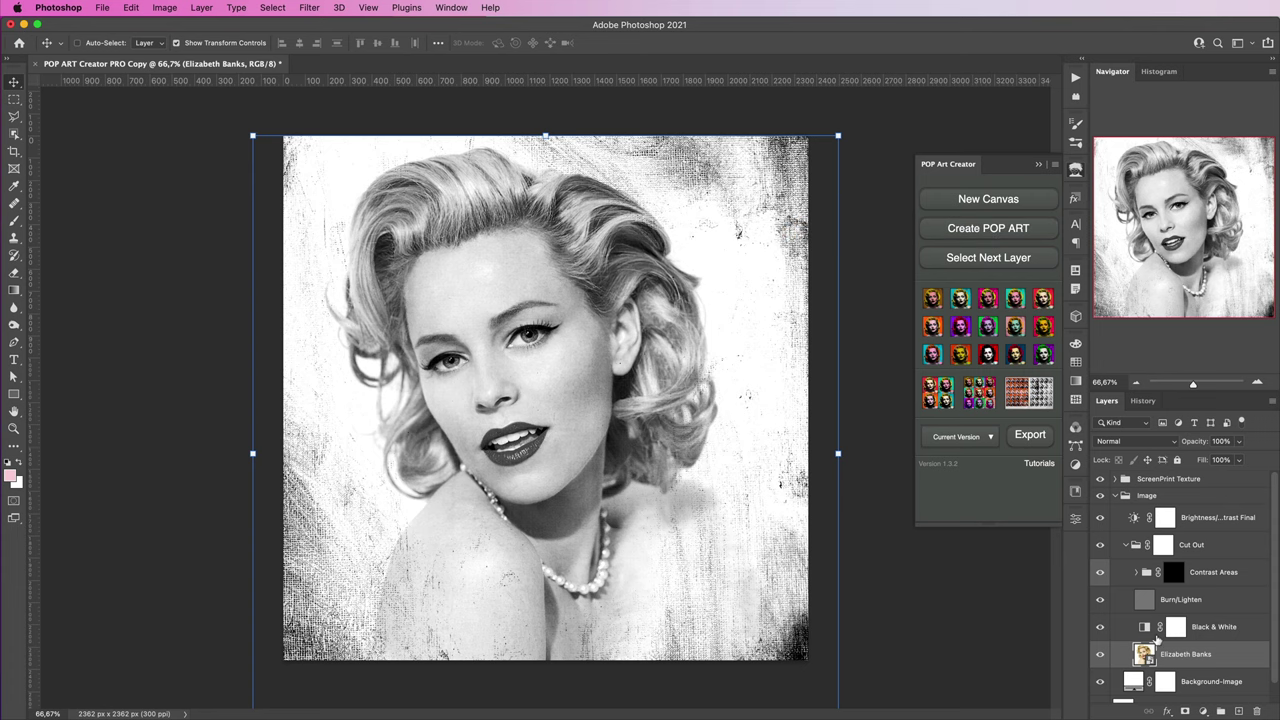
# Set the contrast of the Brightness/Contrast Final adjustment to 34 and run Create POP ART on the portrait
pyautogui.doubleClick(1133, 517)
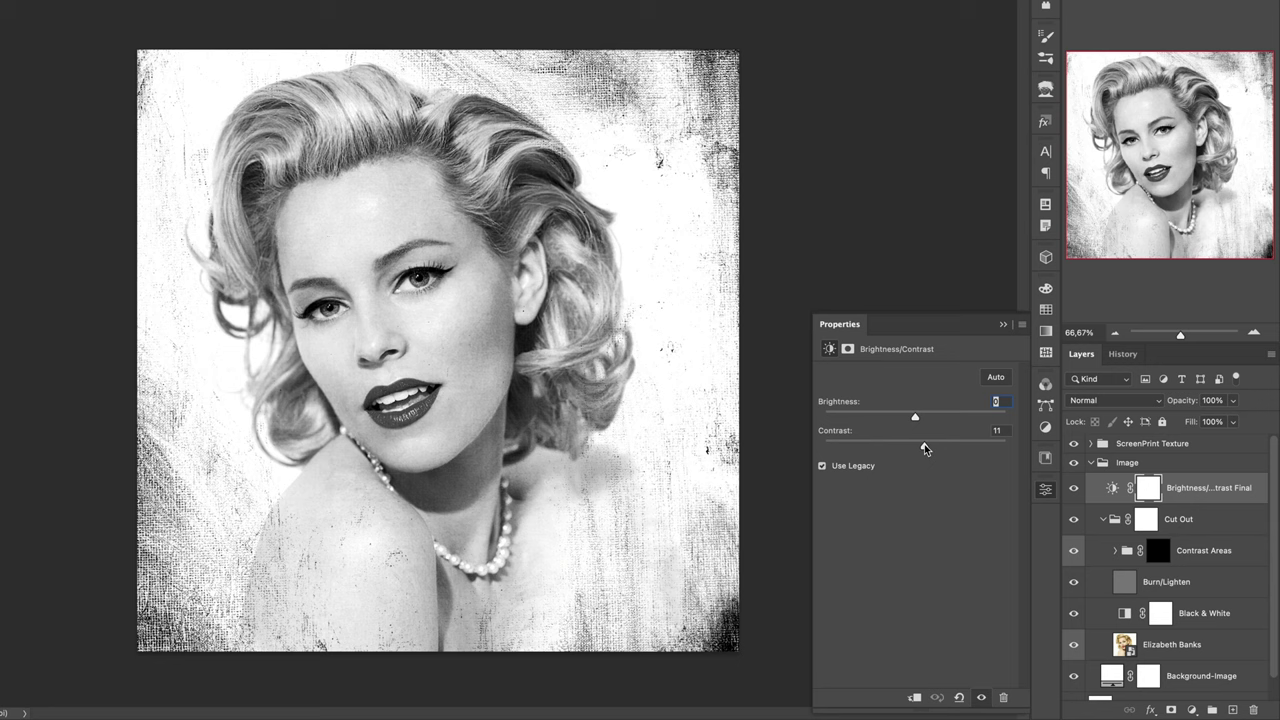
pyautogui.moveTo(924, 449); pyautogui.dragTo(944, 449)
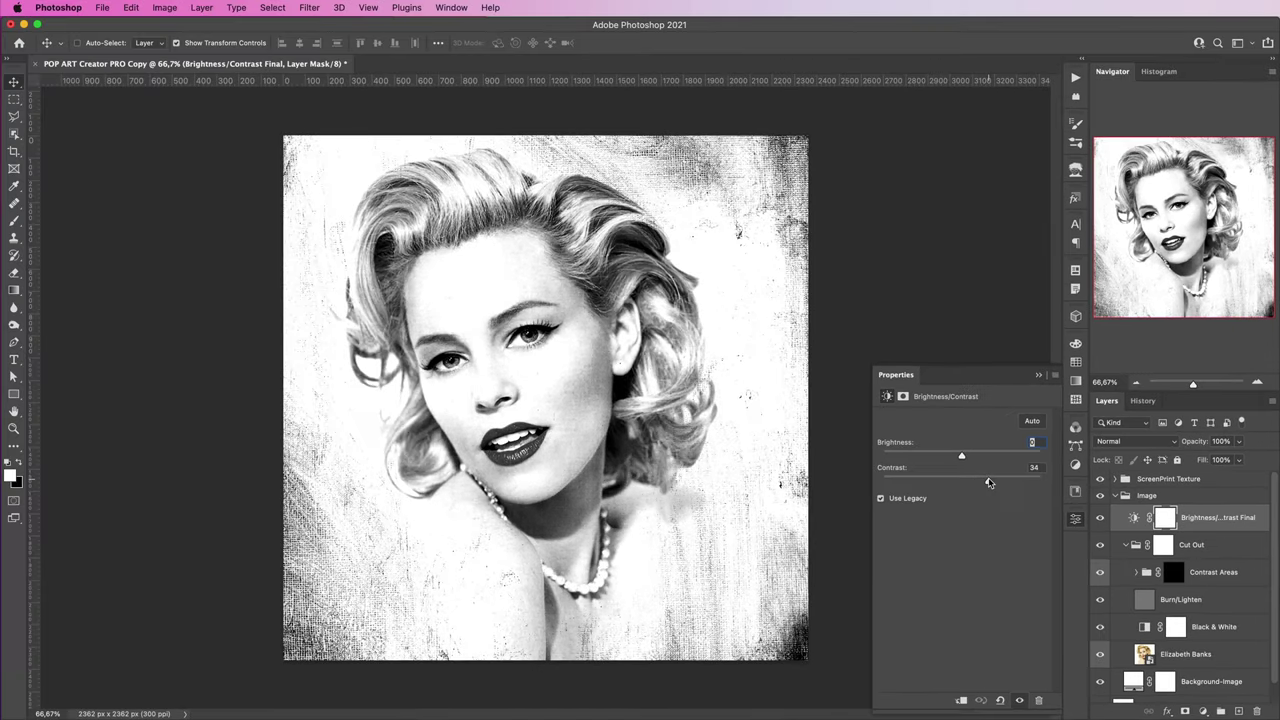
pyautogui.click(1075, 171)
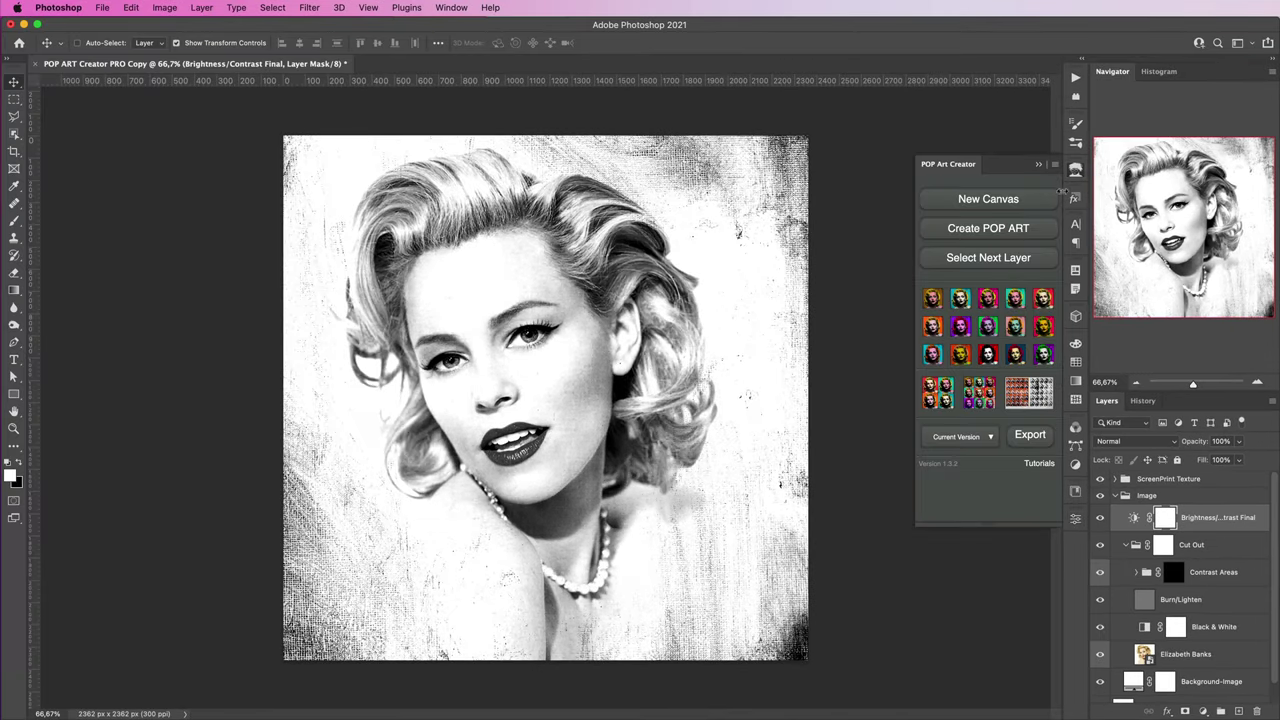
pyautogui.click(1009, 231)
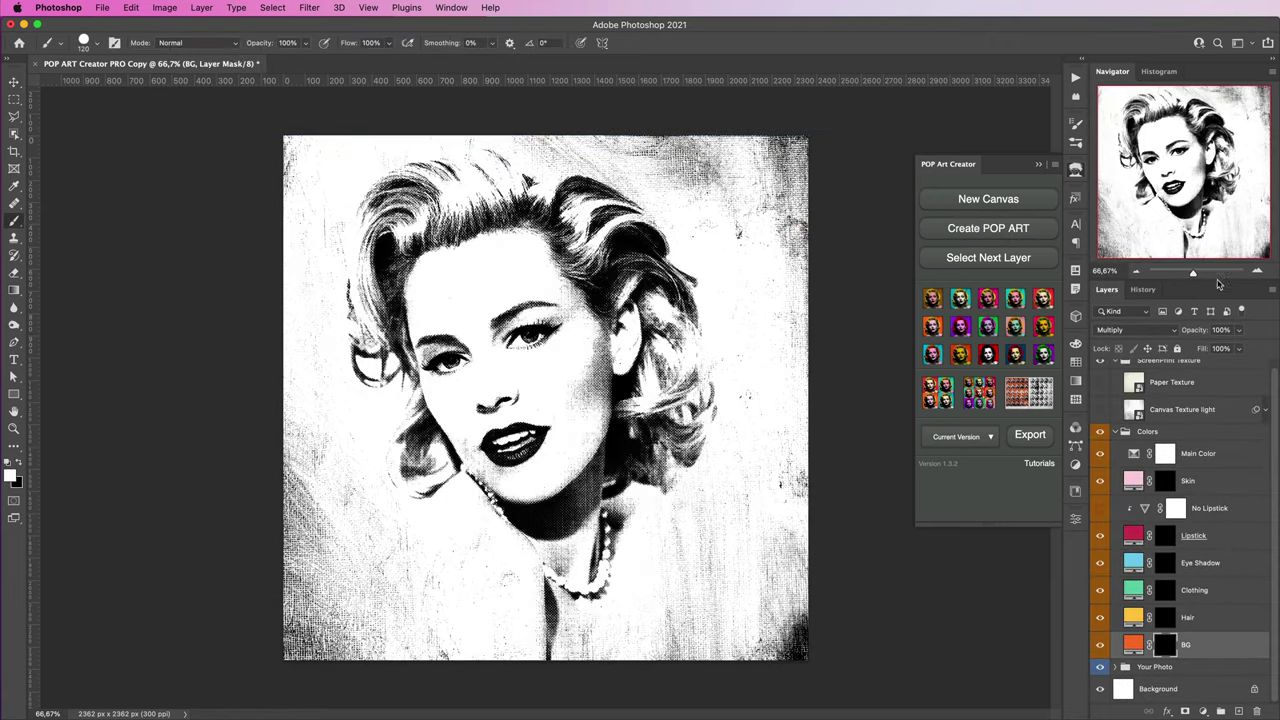
# Examine the halftone dots on the face up close, then return to the full portrait
pyautogui.click(1255, 272)
pyautogui.click(1255, 272)
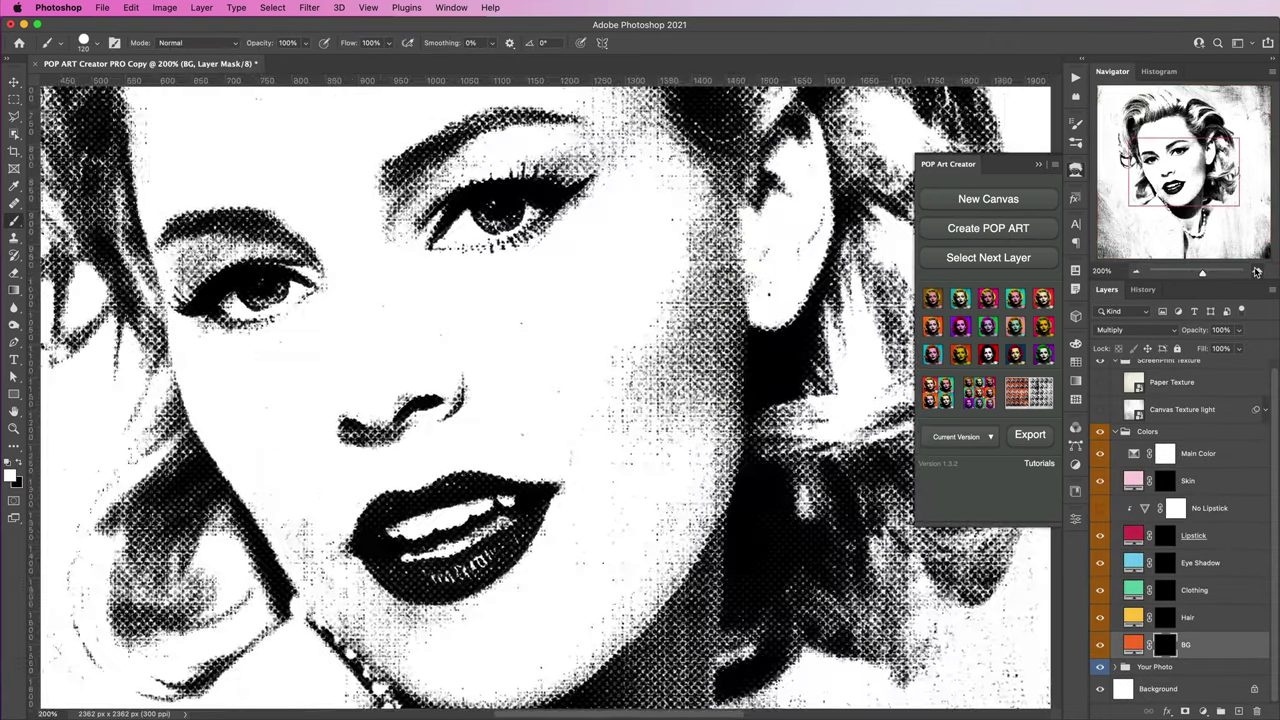
pyautogui.click(1255, 272)
pyautogui.click(1136, 271)
pyautogui.click(1136, 271)
pyautogui.click(1136, 271)
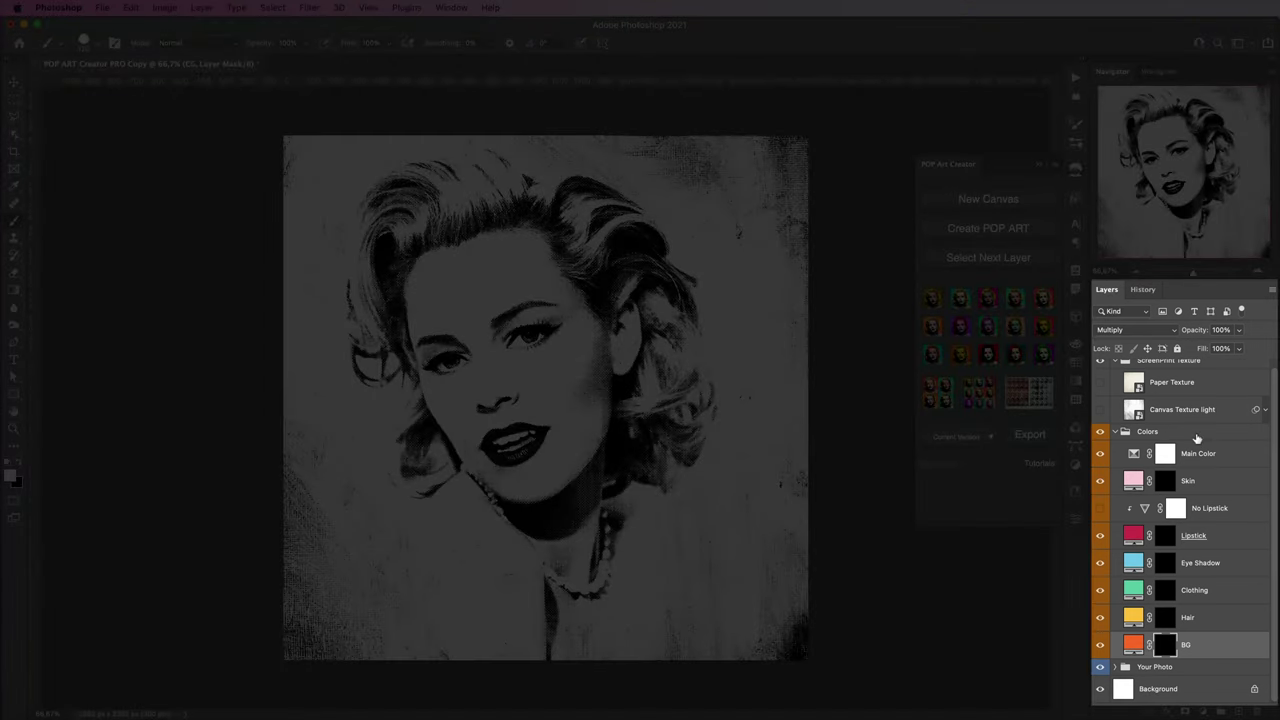
# Look through the Colors group layers one by one: BG, Hair, Clothing, Eye Shadow, Lipstick and Skin
pyautogui.click(1160, 432)
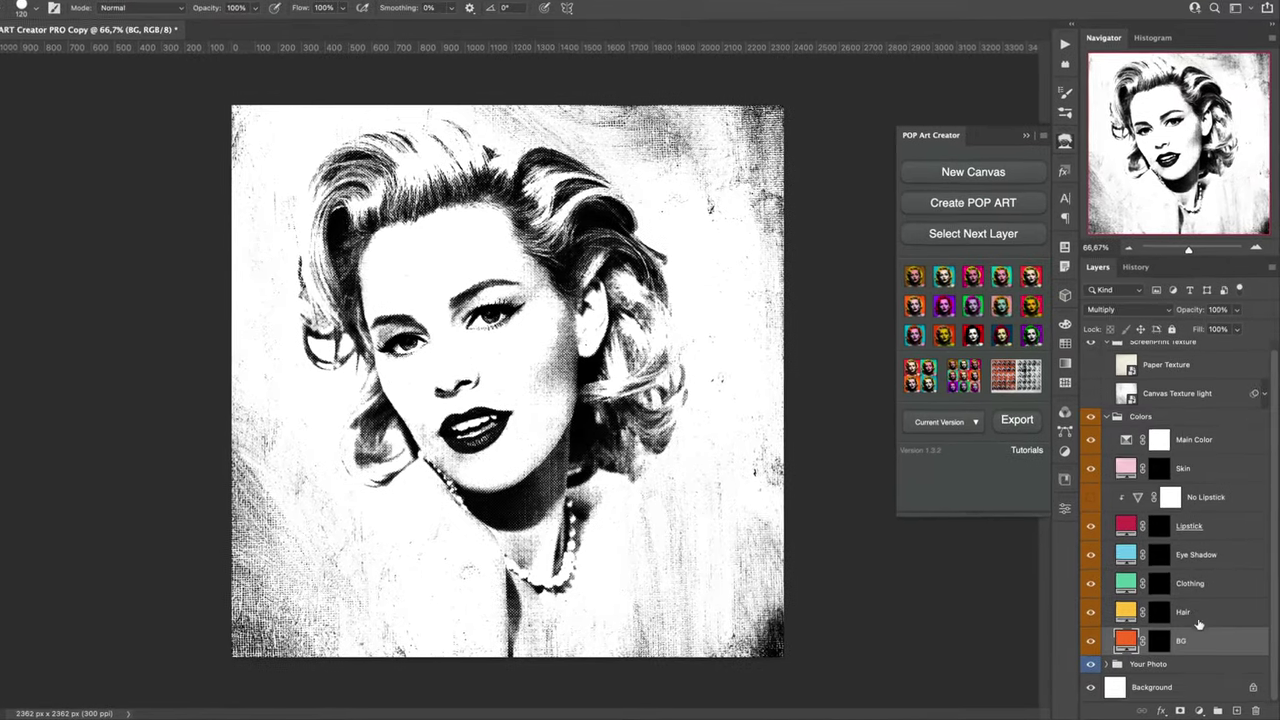
pyautogui.click(1200, 617)
pyautogui.click(1208, 580)
pyautogui.click(1216, 553)
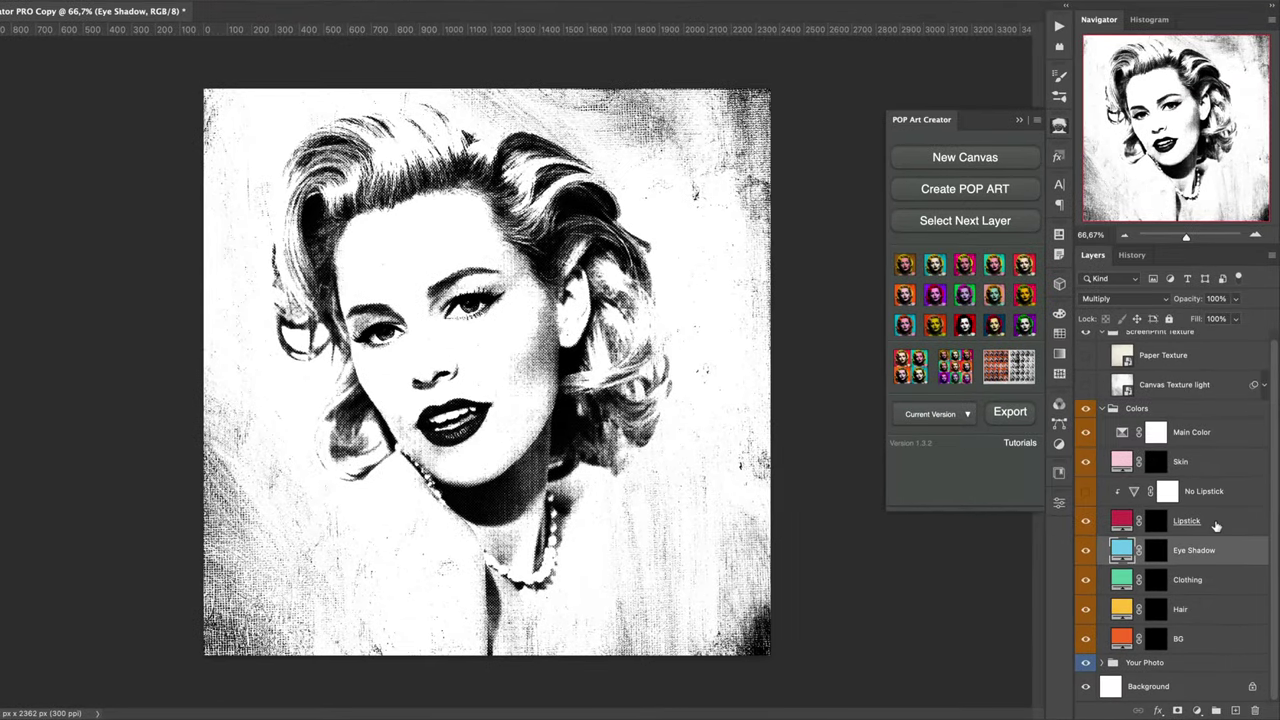
pyautogui.click(1215, 524)
pyautogui.click(1209, 464)
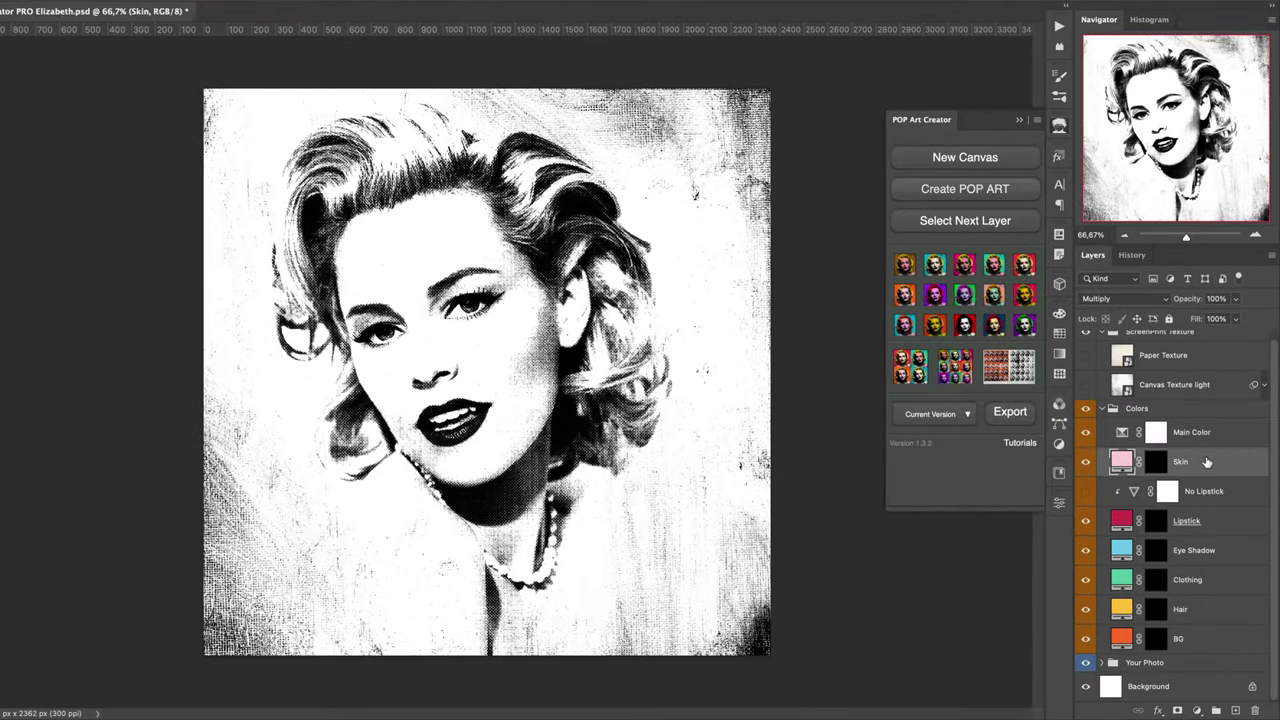
# Expand the Your Photo group and briefly show the Reference Photo layer to view the original colours
pyautogui.click(1156, 664)
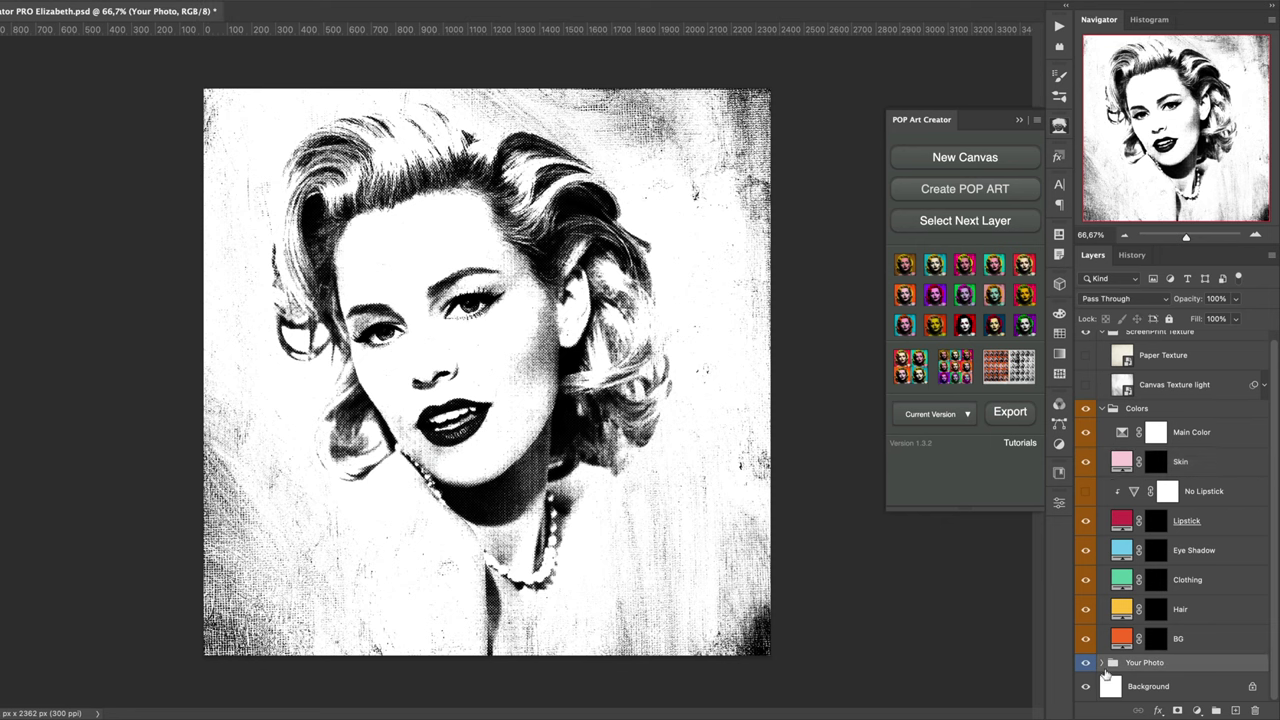
pyautogui.click(1103, 664)
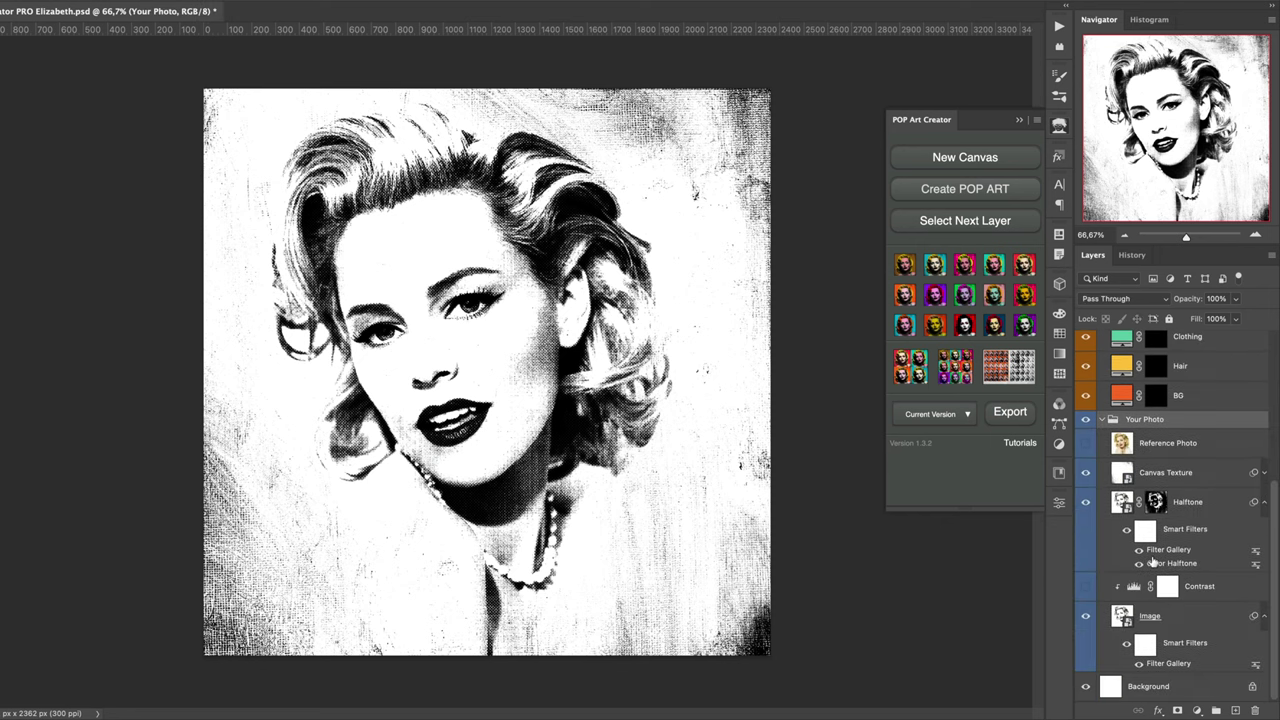
pyautogui.click(1135, 449)
pyautogui.click(1086, 443)
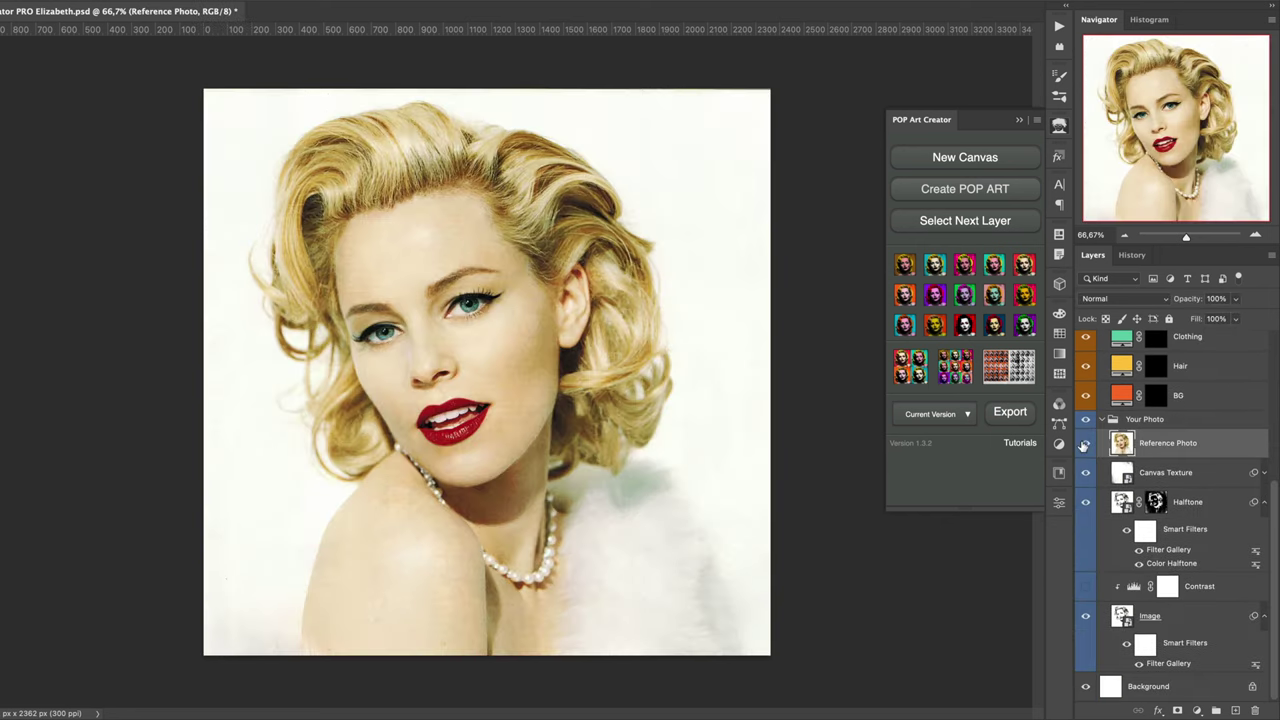
pyautogui.click(1085, 444)
# Compare the Image and Halftone layers by turning each off and on, and review the Color Halftone filter's settings
pyautogui.click(1210, 503)
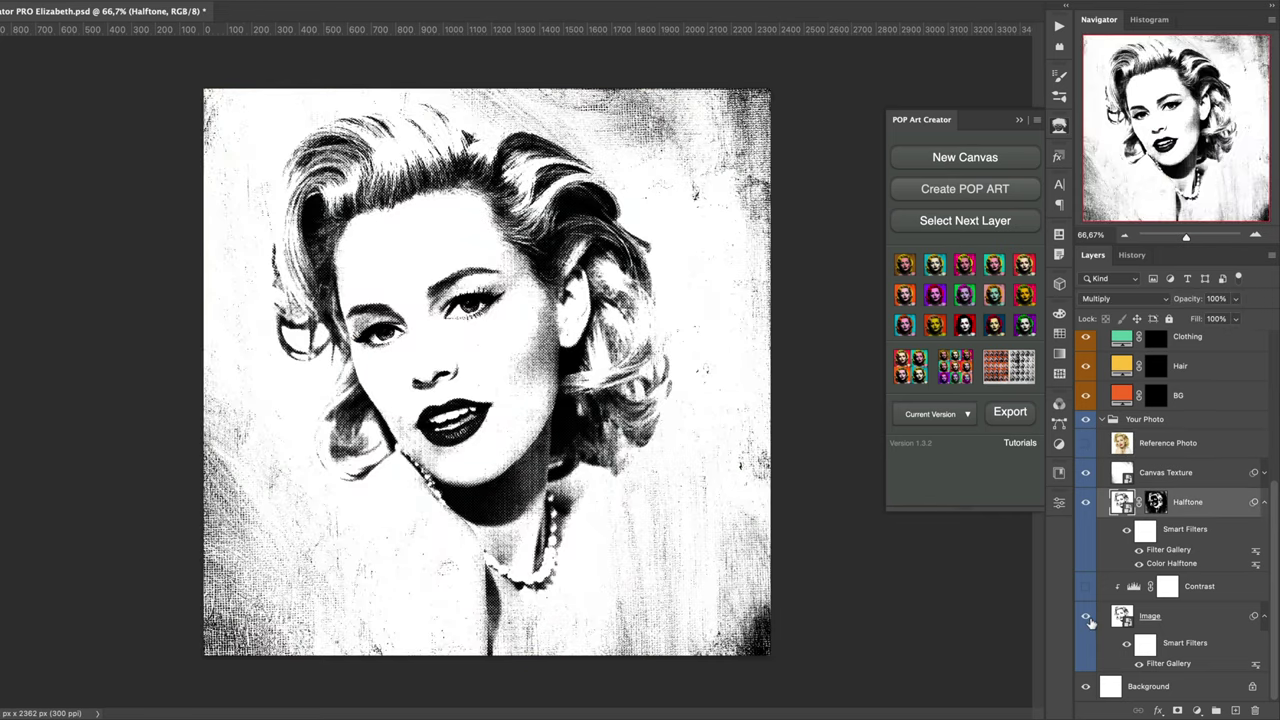
pyautogui.click(1086, 617)
pyautogui.click(1086, 617)
pyautogui.click(1085, 503)
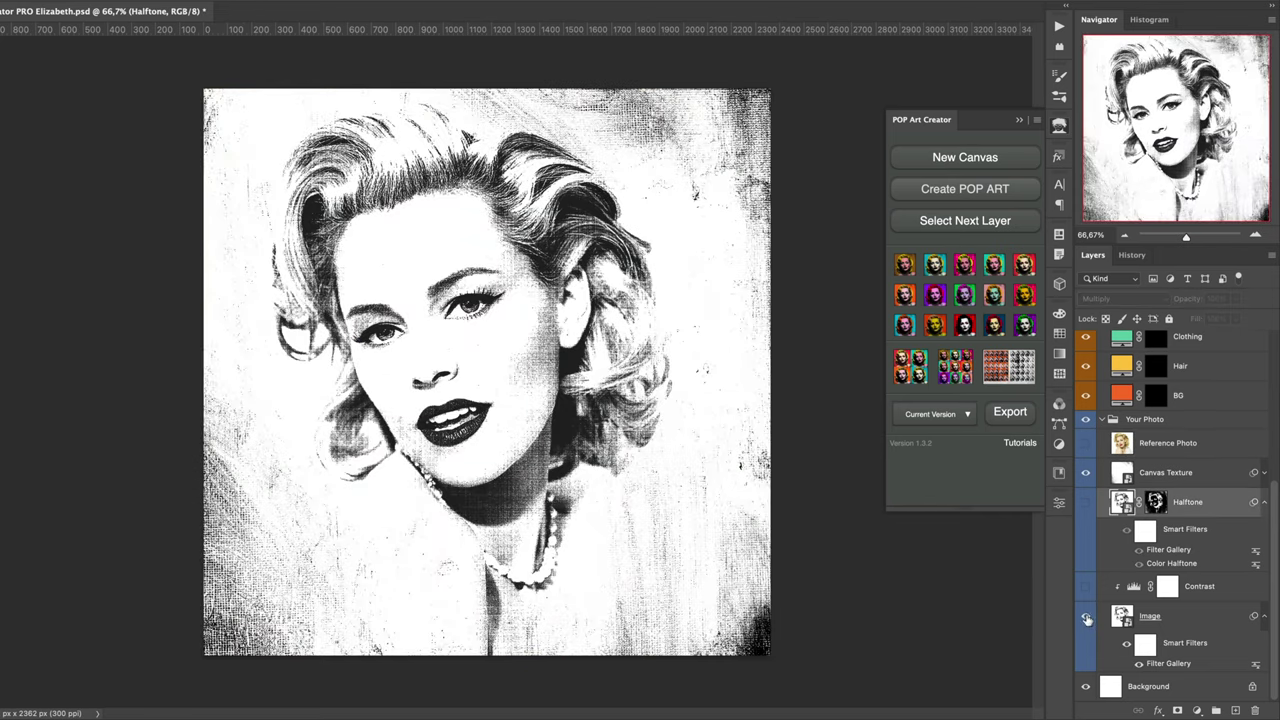
pyautogui.click(1085, 502)
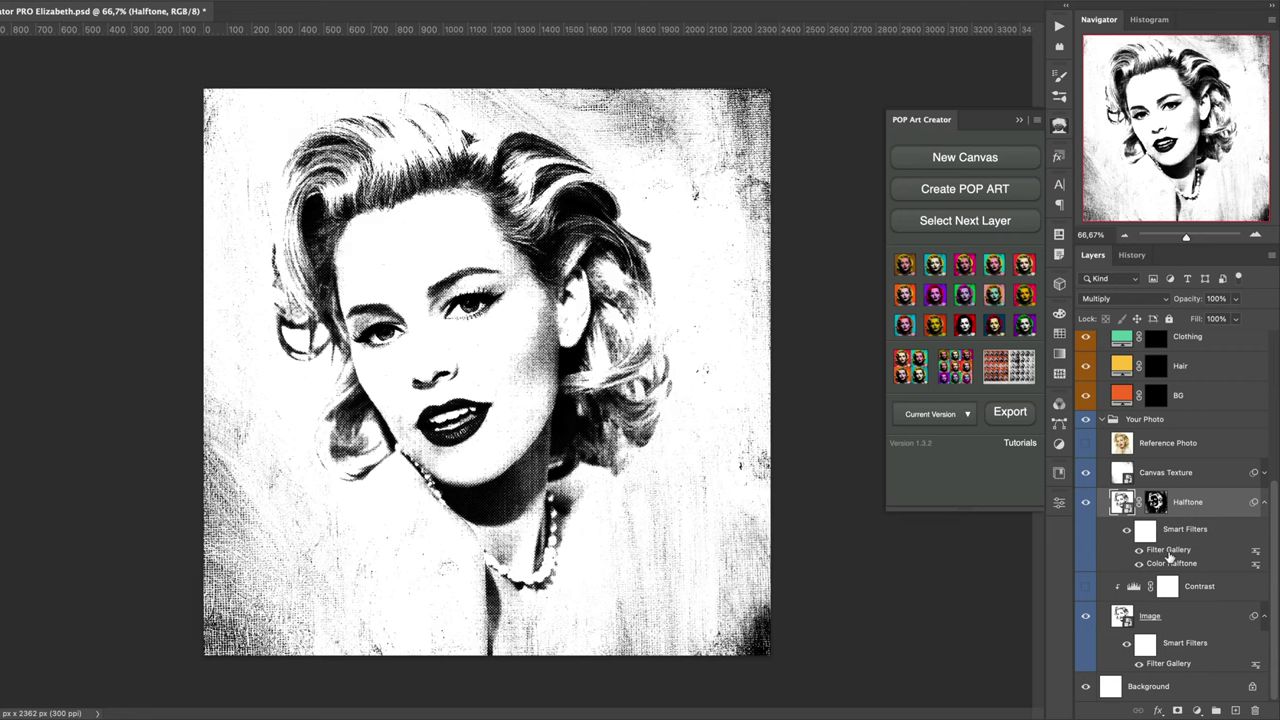
pyautogui.doubleClick(1170, 562)
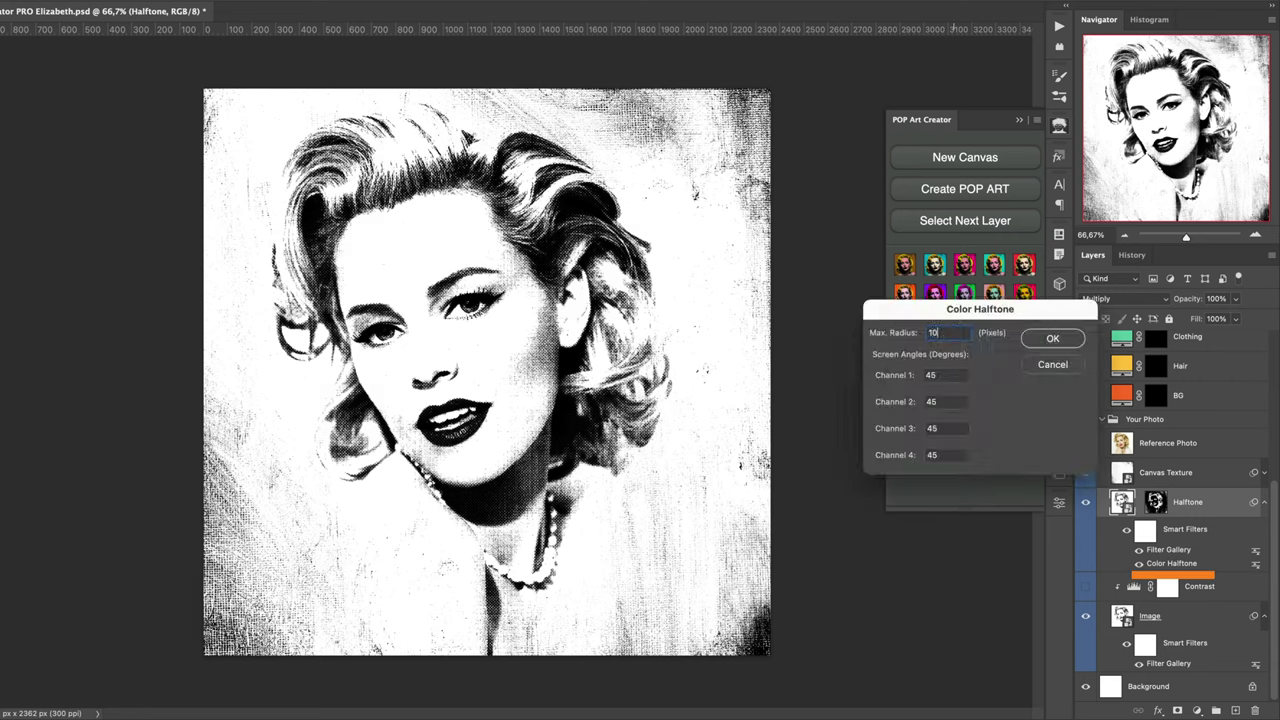
pyautogui.press('Return')
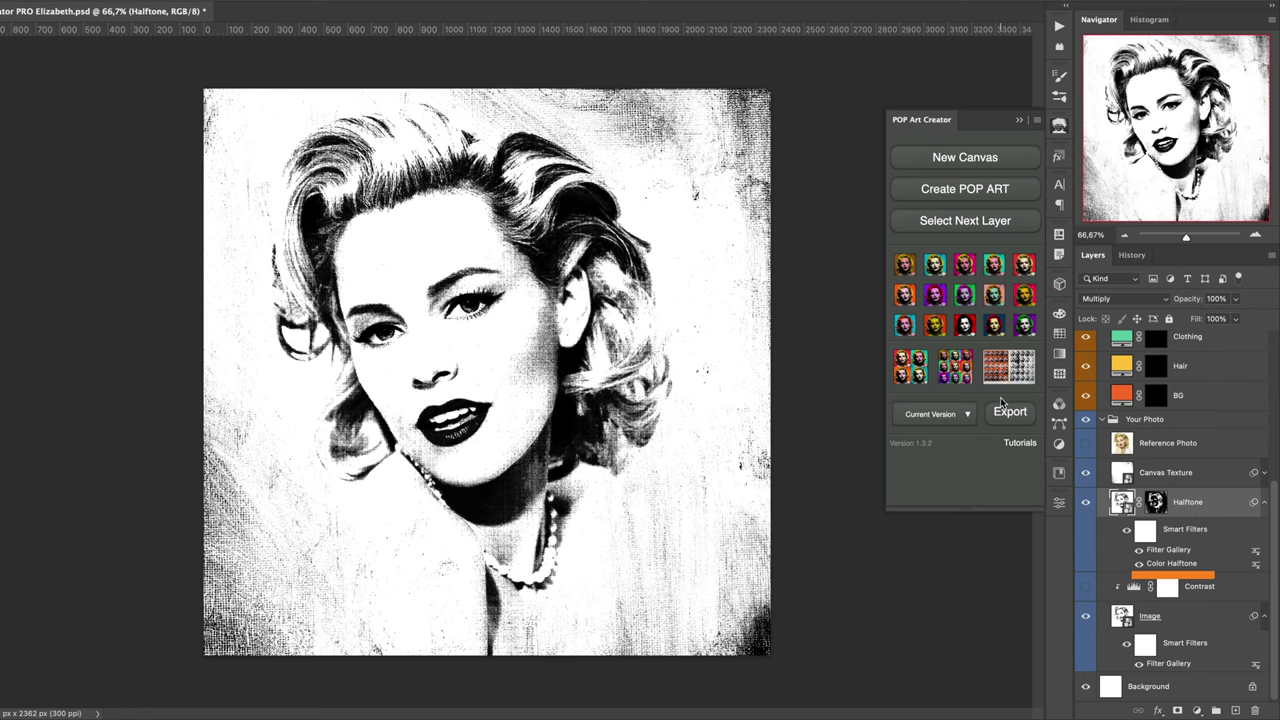
# Select the mask of the BG colour layer for painting the background
pyautogui.click(1200, 402)
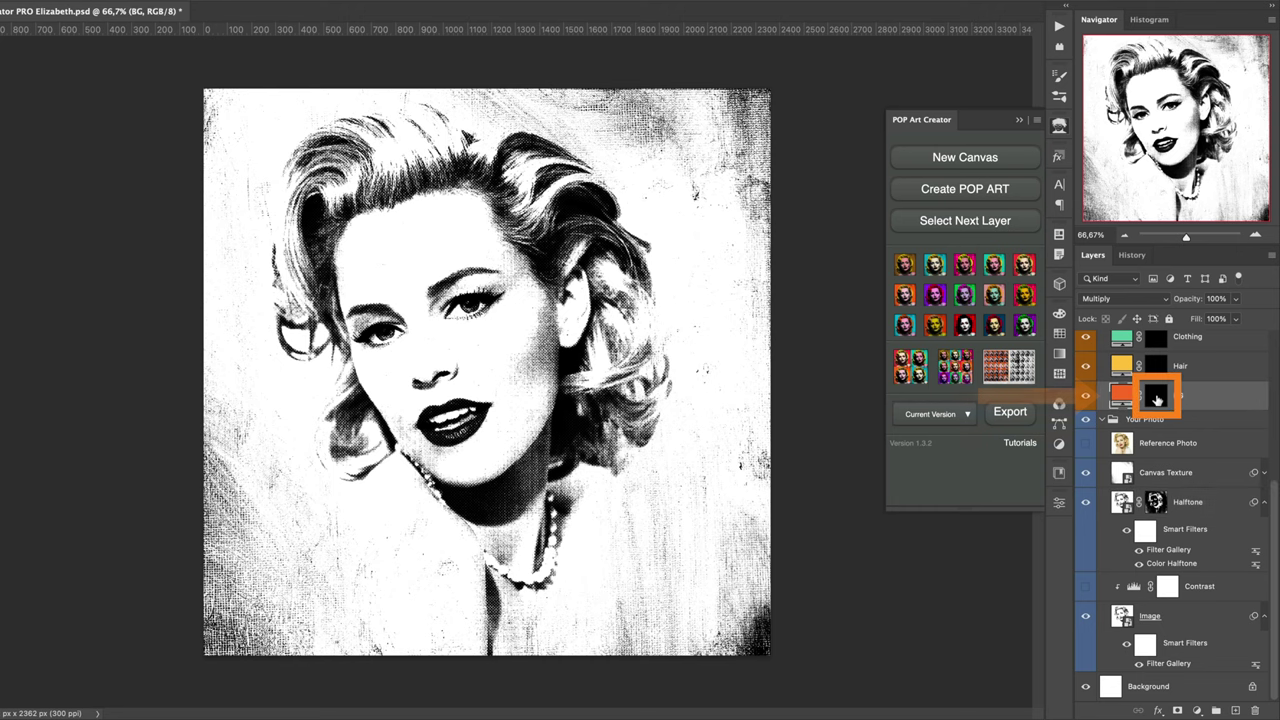
pyautogui.click(1157, 395)
pyautogui.moveTo(698, 234)
pyautogui.mouseDown()
pyautogui.moveTo(728, 315)
pyautogui.moveTo(721, 198)
pyautogui.moveTo(668, 276)
pyautogui.moveTo(729, 363)
pyautogui.moveTo(755, 302)
pyautogui.moveTo(782, 403)
pyautogui.mouseUp()
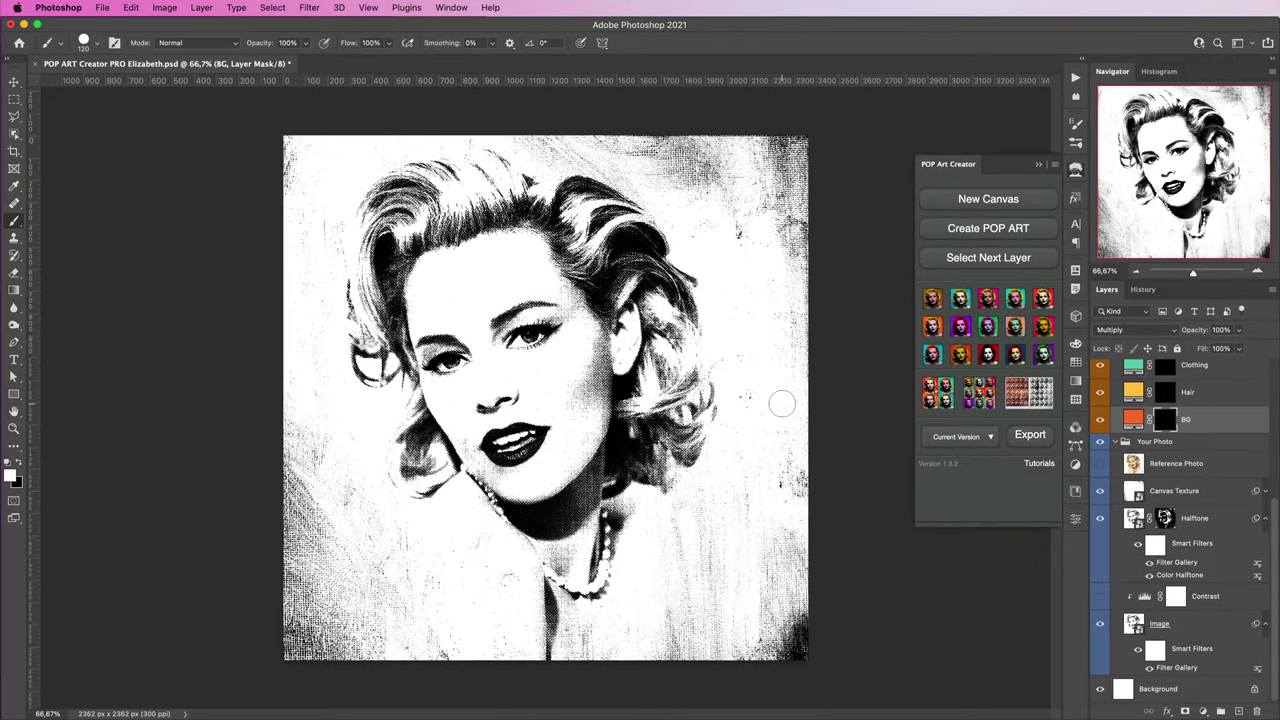
# Open the Image smart object from the Your Photo group for editing and select its Place Image Here layer
pyautogui.click(1134, 623)
pyautogui.doubleClick(1134, 623)
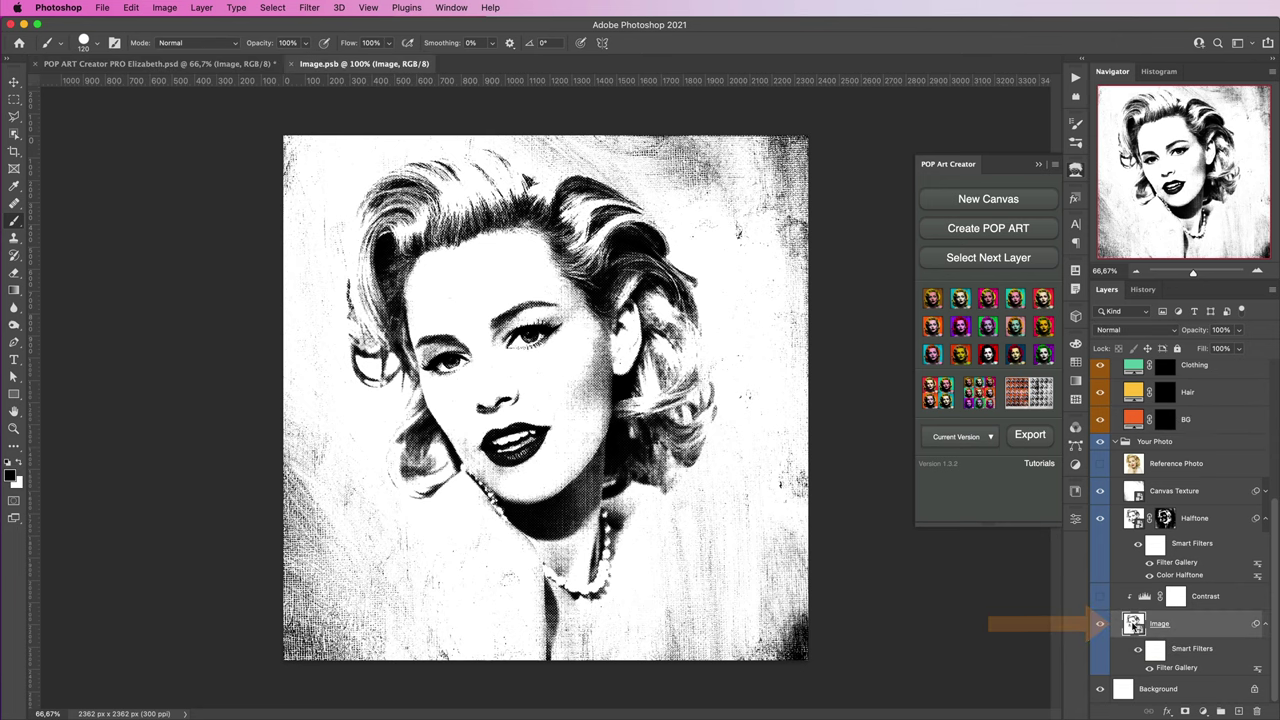
pyautogui.click(1143, 527)
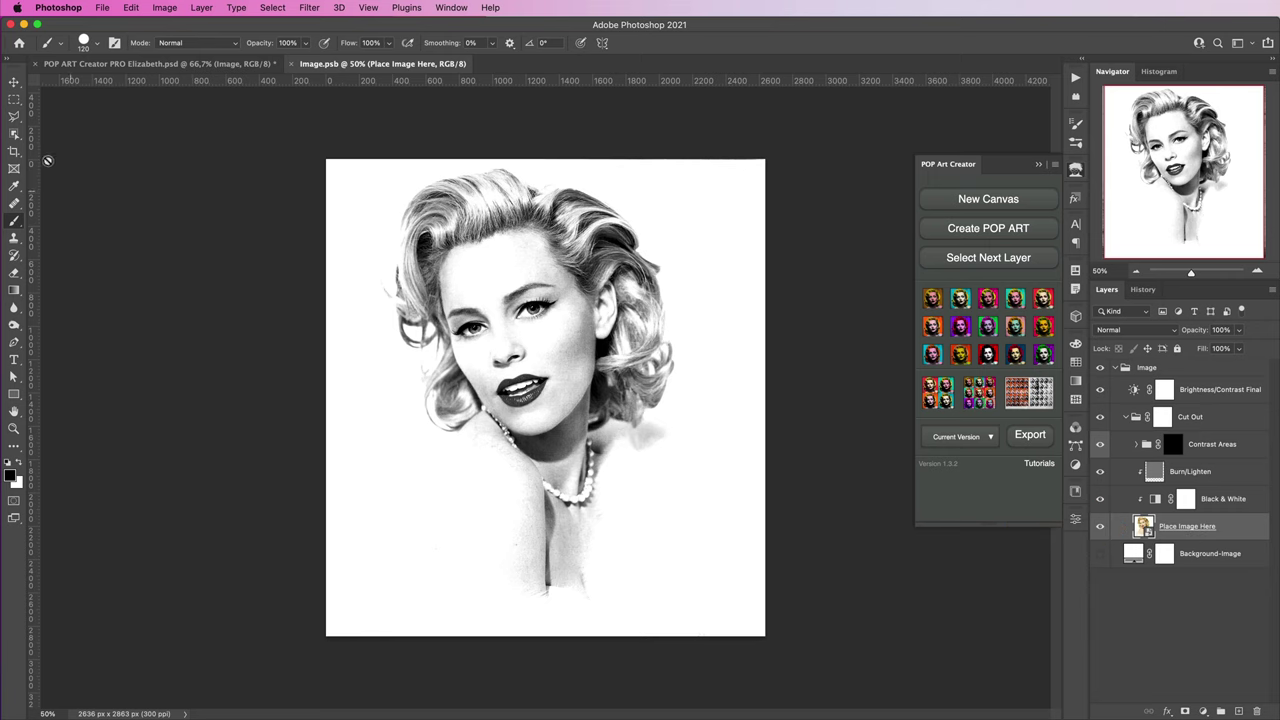
# Select the woman with the Object Selection tool, mask the Place Image Here layer to that selection, and save and close Image.psb
pyautogui.click(16, 137)
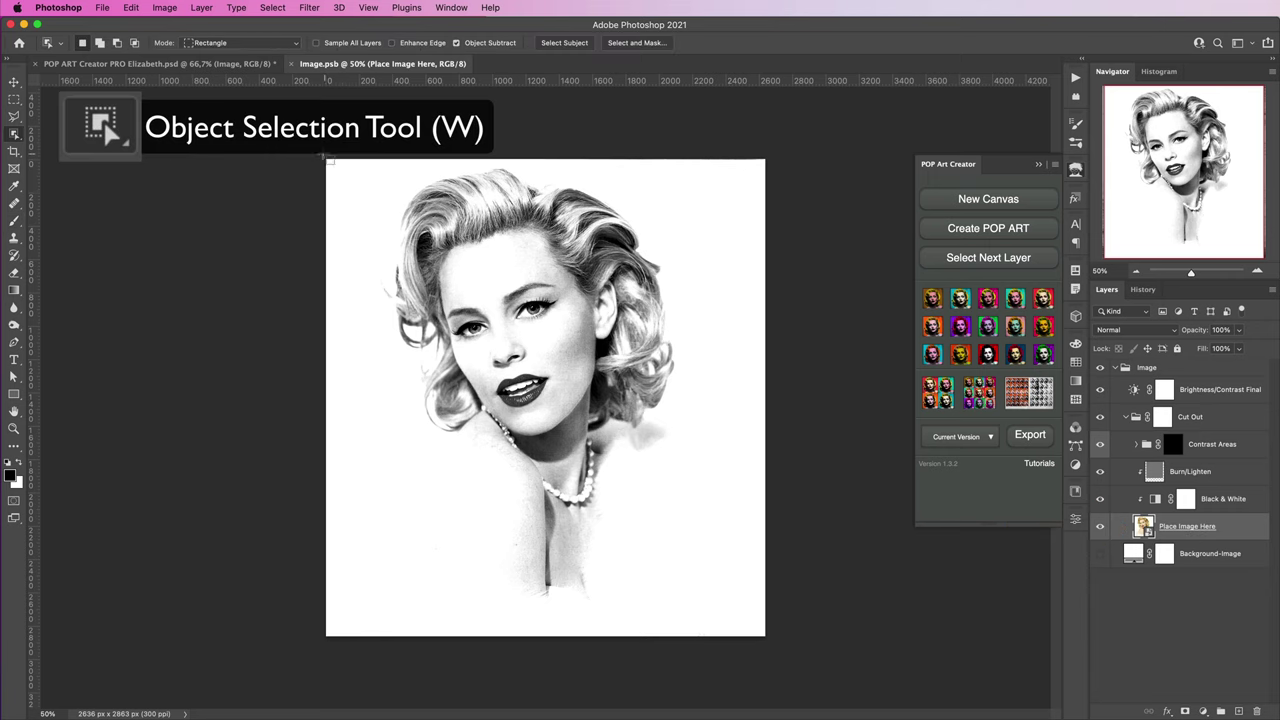
pyautogui.moveTo(327, 160); pyautogui.dragTo(790, 641)
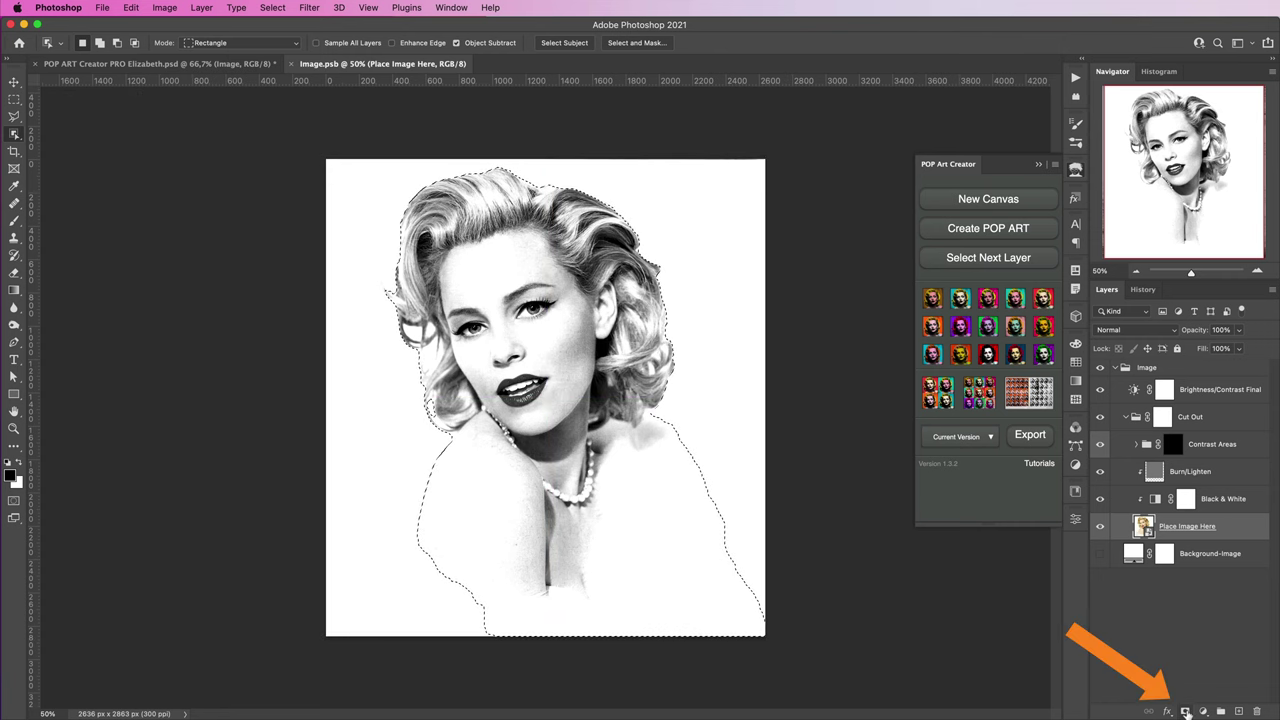
pyautogui.click(1185, 711)
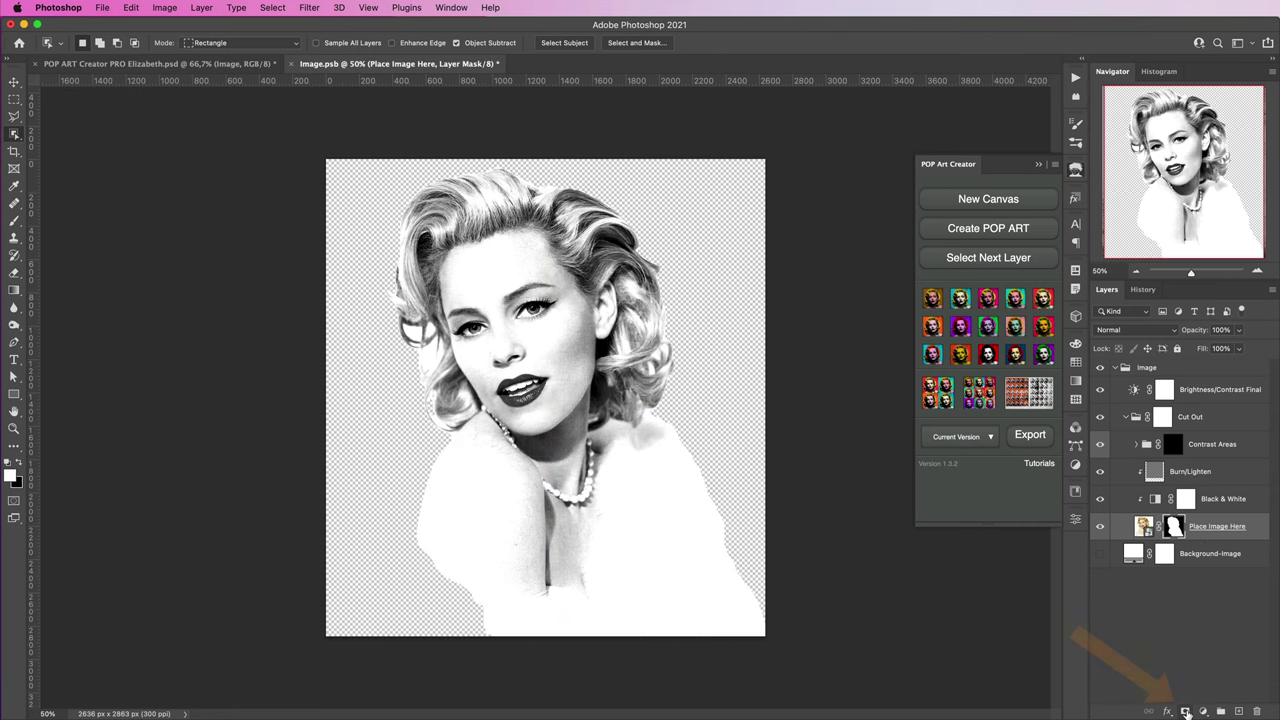
pyautogui.click(293, 63)
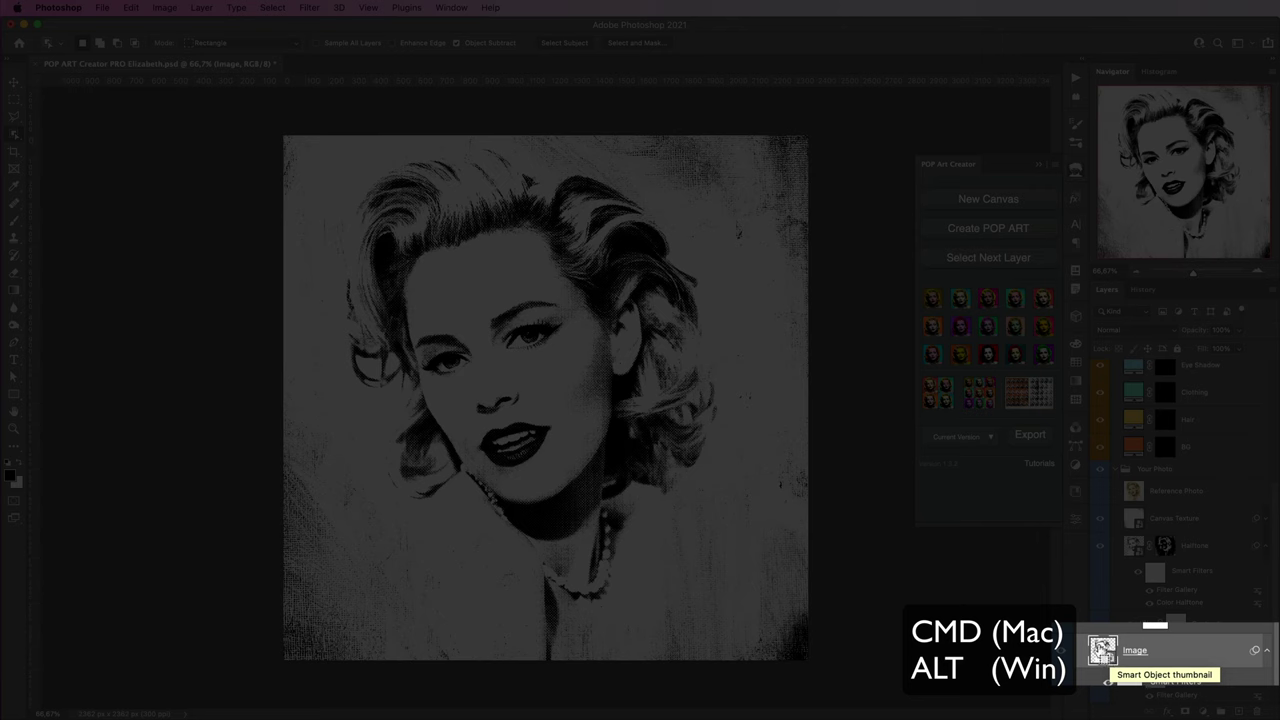
# Load the Image layer's outline as a selection, invert the BG mask inside it, deselect, and invert the whole mask to colour the background
pyautogui.keyDown('super'); pyautogui.click(1135, 653); pyautogui.keyUp('super')
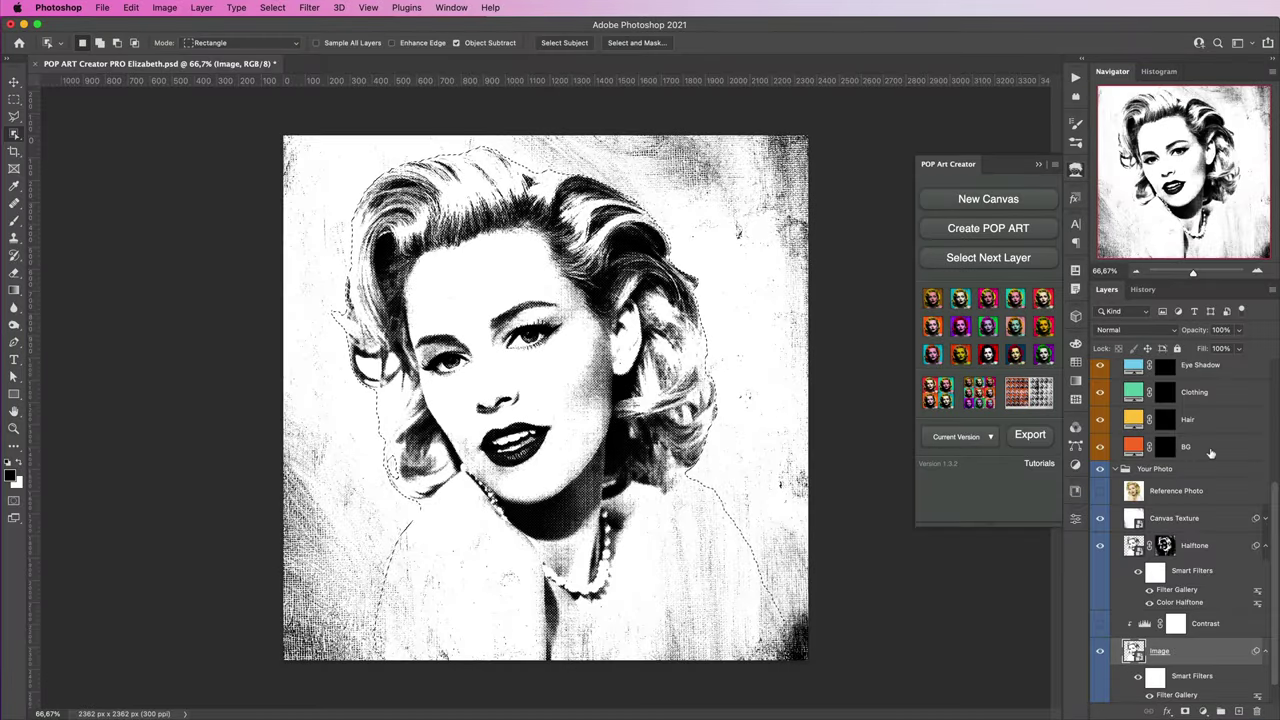
pyautogui.click(1210, 450)
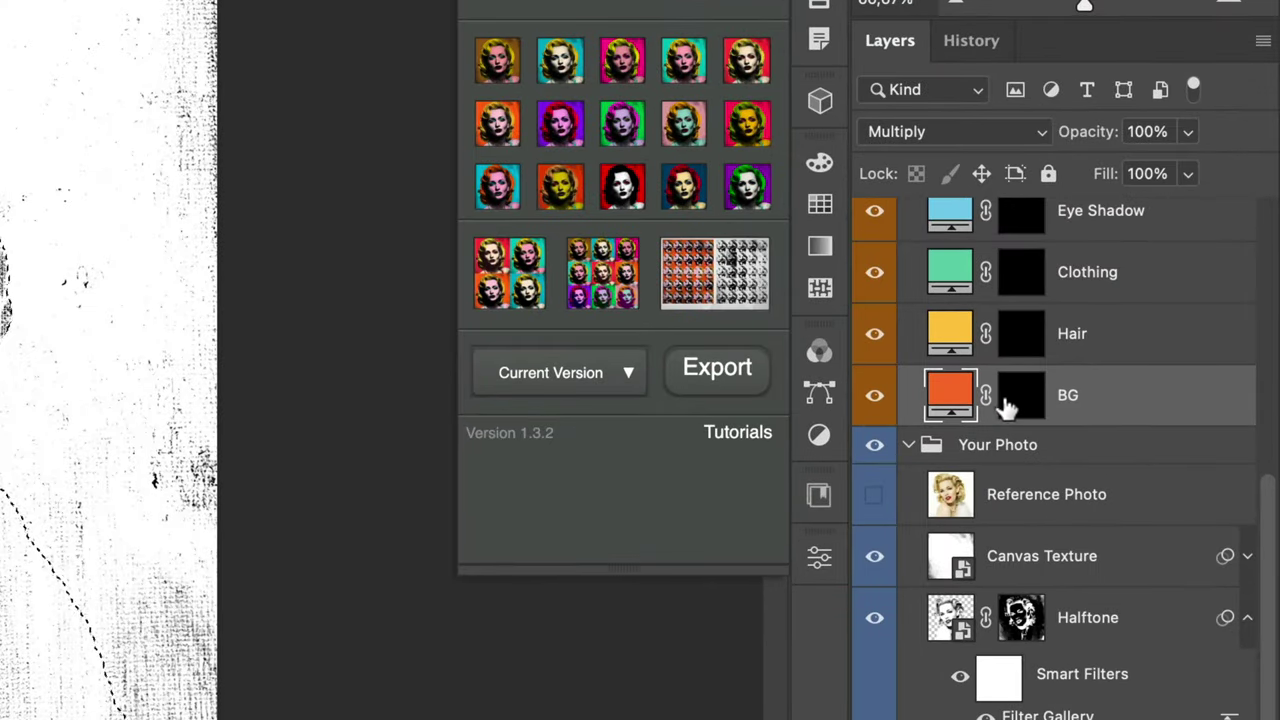
pyautogui.click(1005, 396)
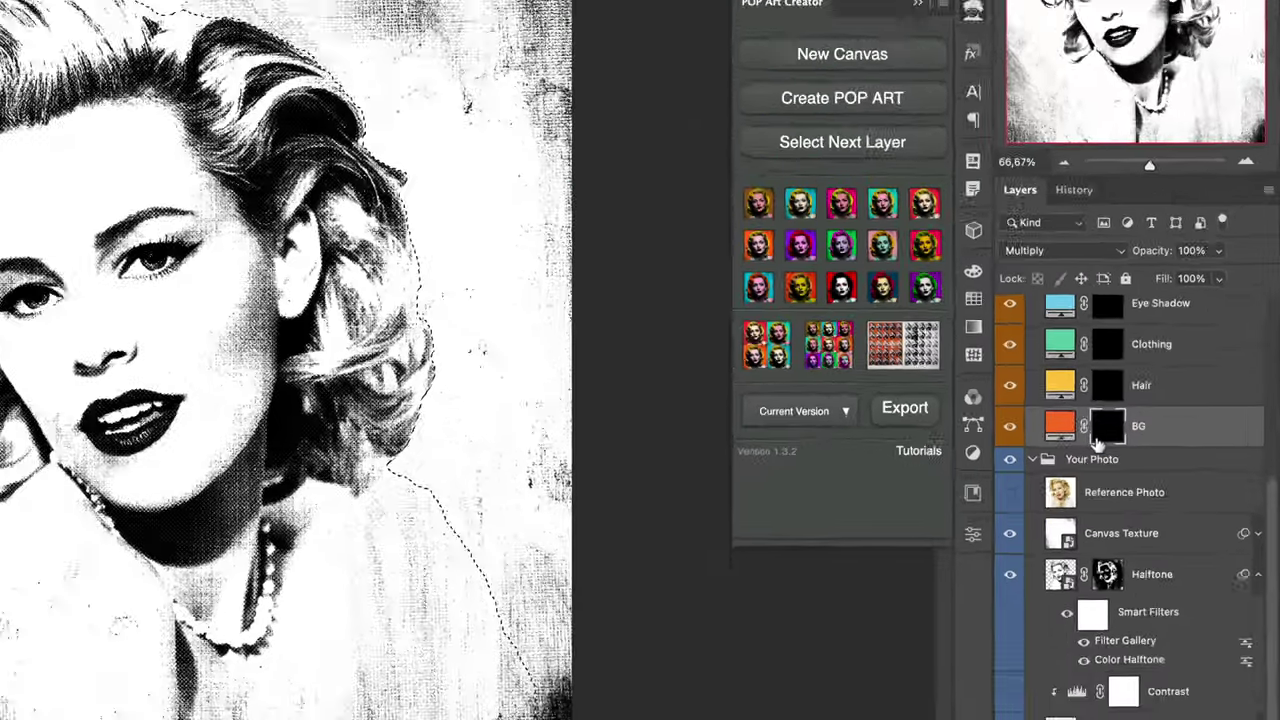
pyautogui.press('super+i')
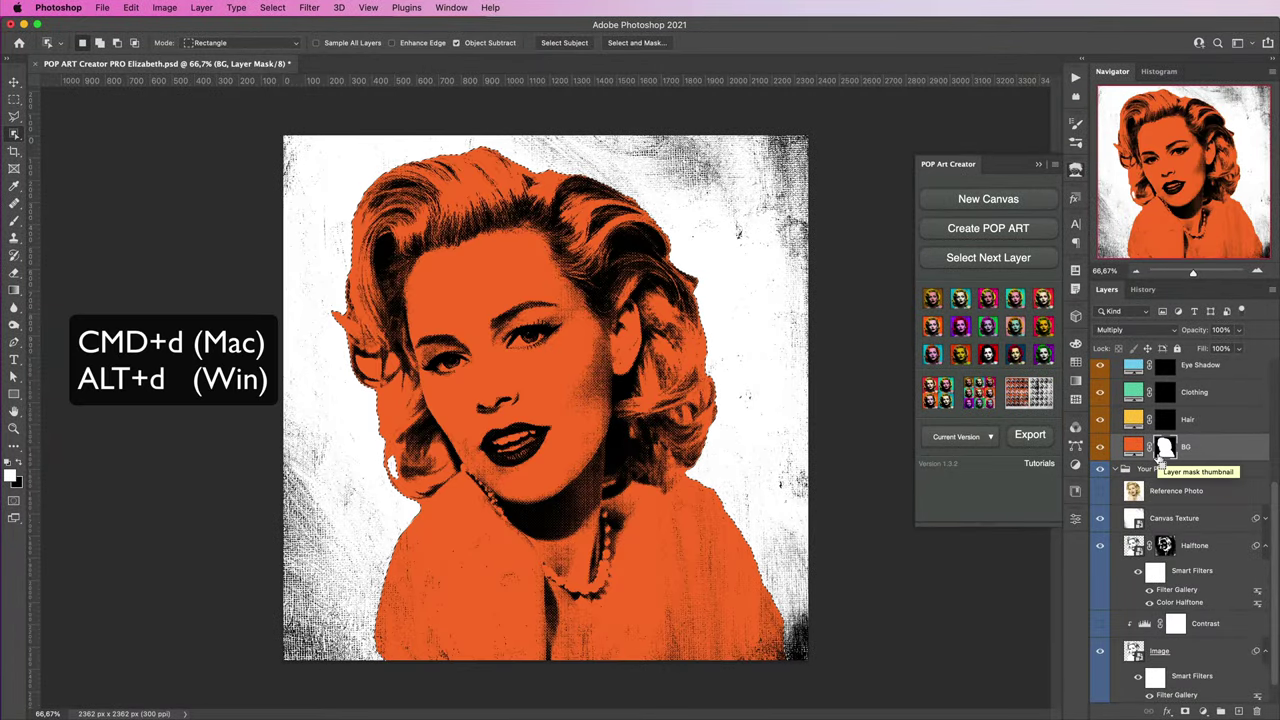
pyautogui.press('super+d')
pyautogui.press('super+i')
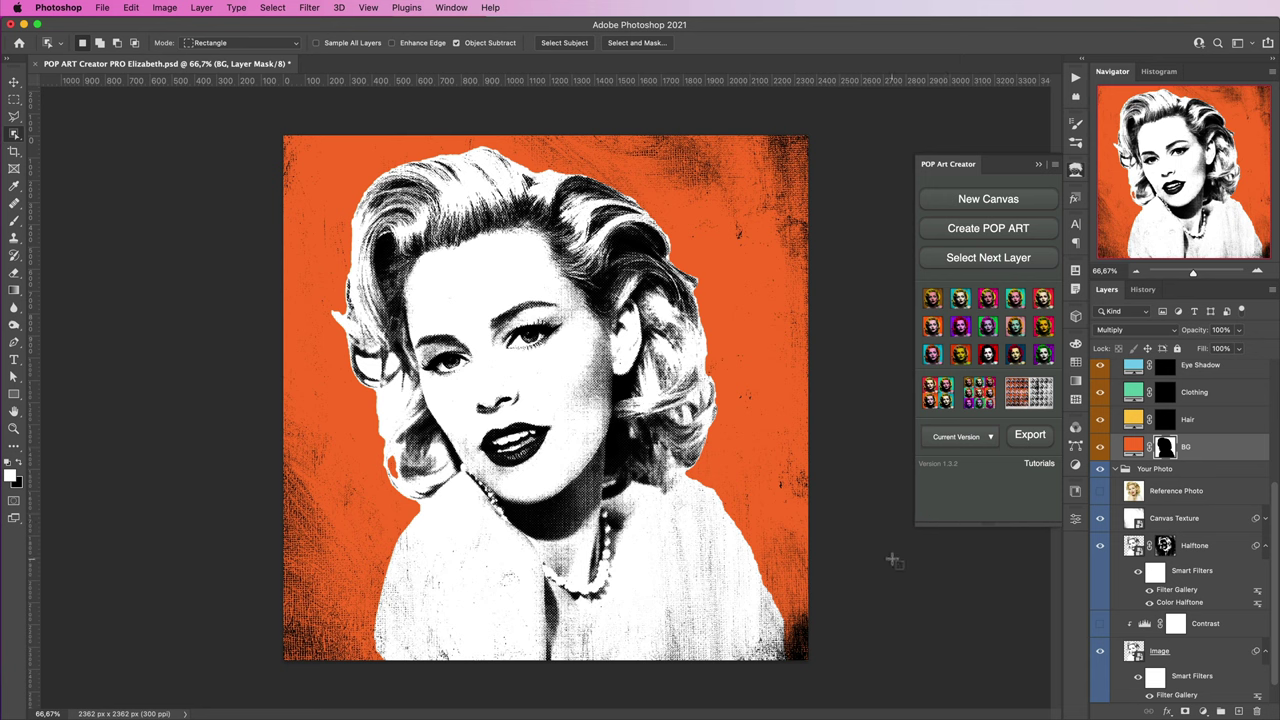
# Activate the Brush tool and reset to the default colours, with white as the foreground colour
pyautogui.press('b')
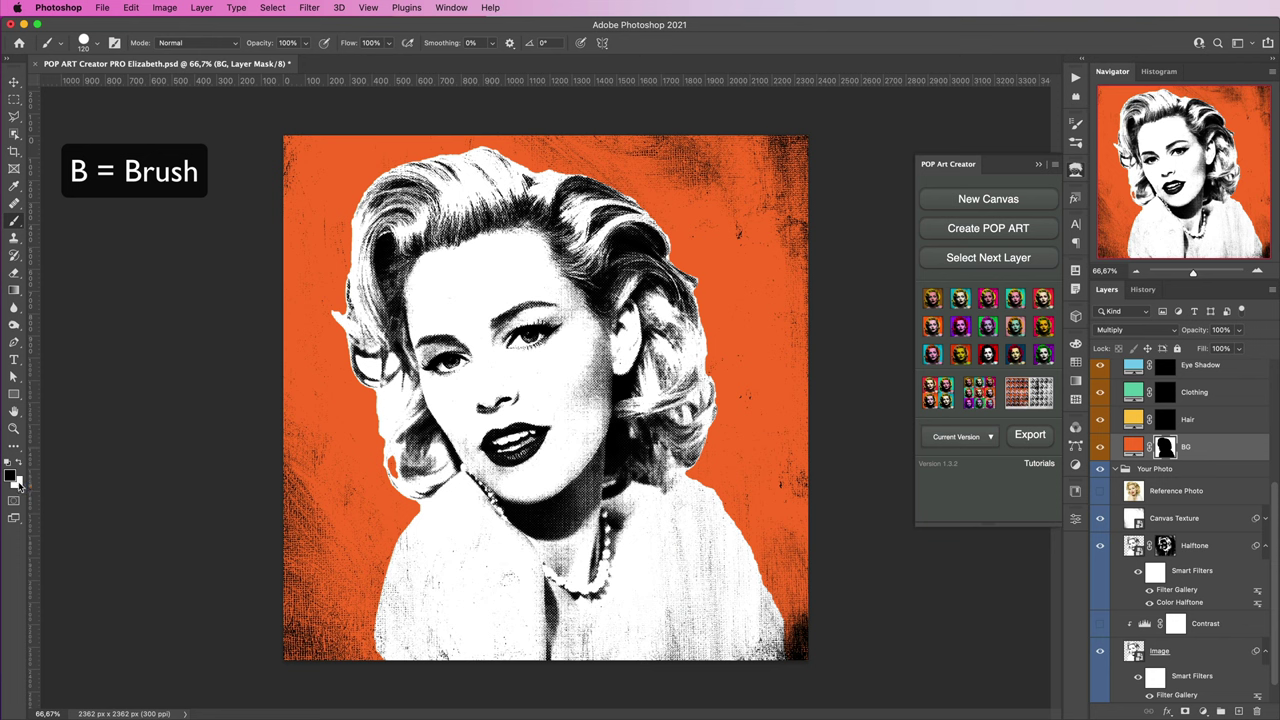
pyautogui.press('d')
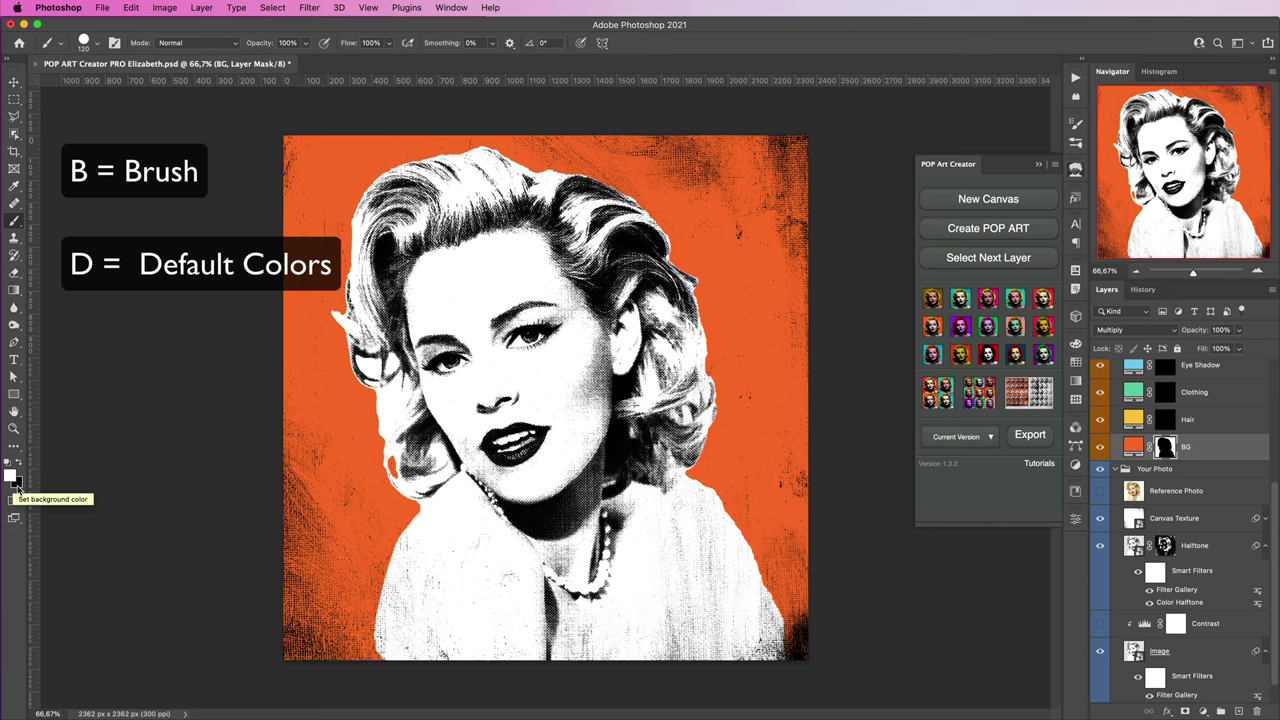
pyautogui.press('x')
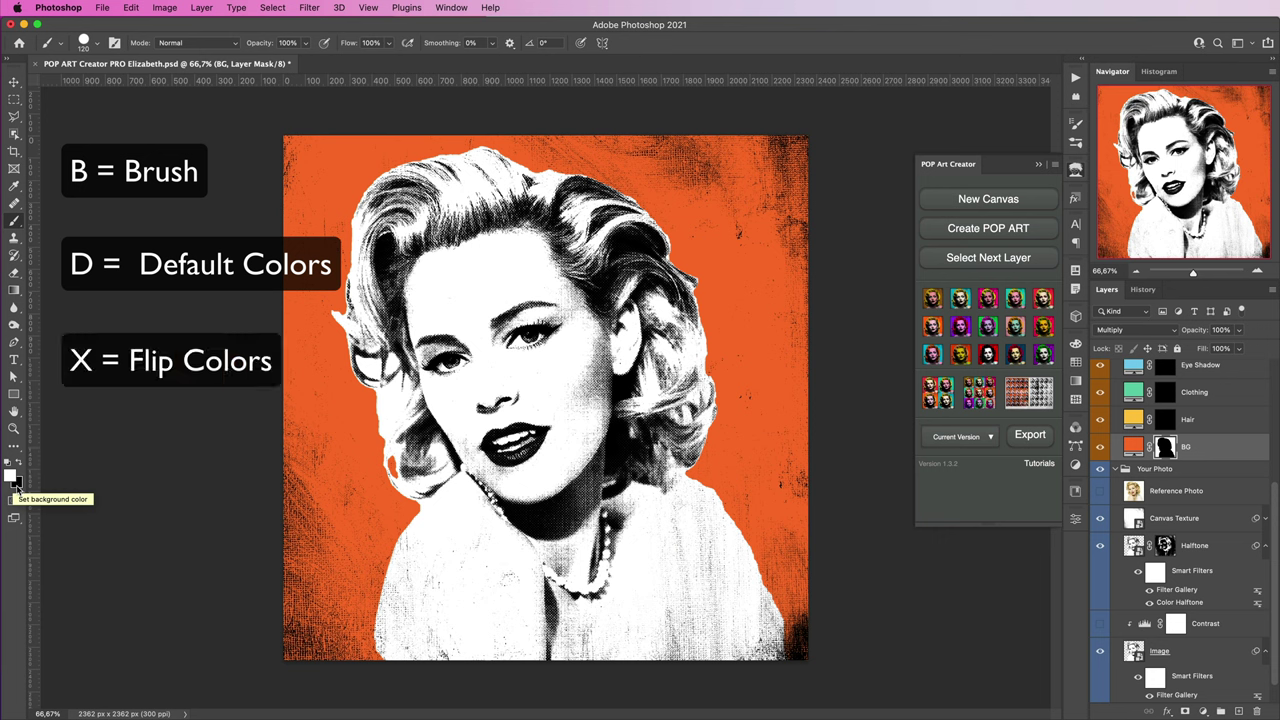
pyautogui.press('x')
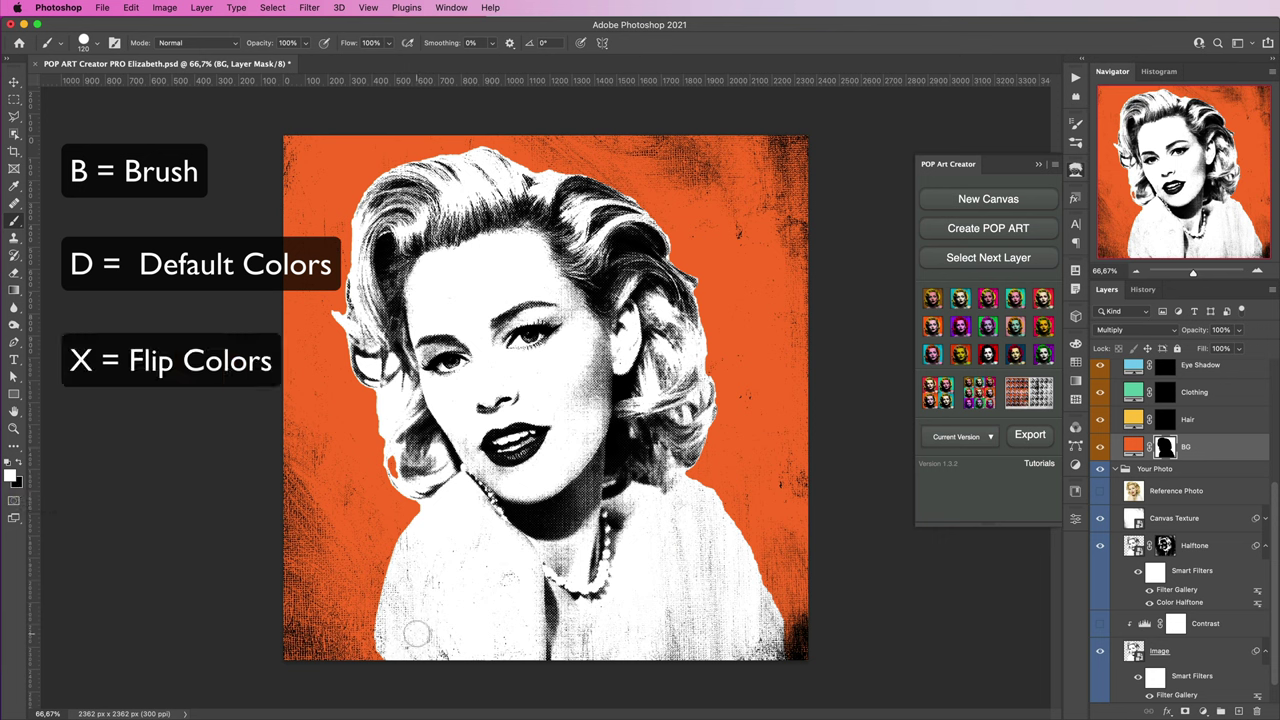
# Paint a white zigzag test stroke over the arm on the BG mask and remove it by painting with black
pyautogui.moveTo(388, 640)
pyautogui.mouseDown()
pyautogui.moveTo(442, 592)
pyautogui.moveTo(468, 626)
pyautogui.moveTo(497, 582)
pyautogui.moveTo(536, 636)
pyautogui.mouseUp()
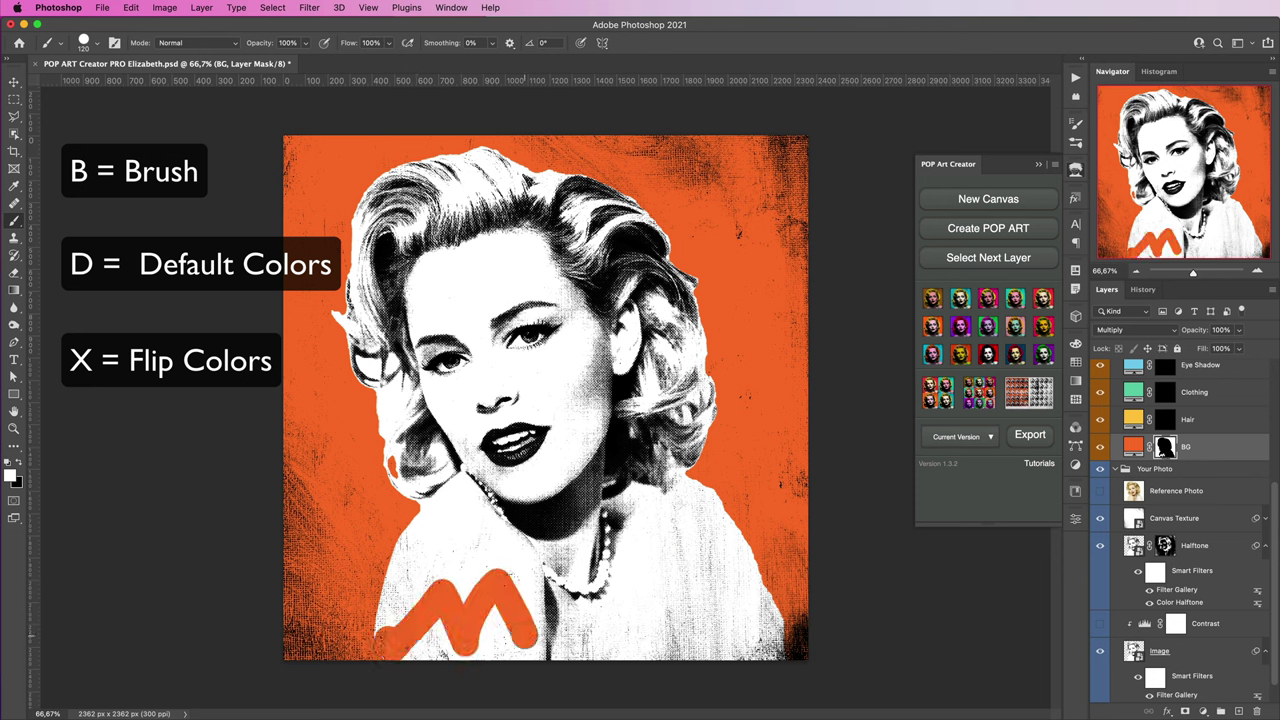
pyautogui.press('x')
pyautogui.moveTo(535, 600)
pyautogui.mouseDown()
pyautogui.moveTo(521, 647)
pyautogui.moveTo(516, 578)
pyautogui.moveTo(507, 618)
pyautogui.moveTo(496, 570)
pyautogui.moveTo(464, 613)
pyautogui.moveTo(429, 590)
pyautogui.moveTo(407, 643)
pyautogui.moveTo(407, 628)
pyautogui.moveTo(390, 633)
pyautogui.moveTo(386, 650)
pyautogui.moveTo(425, 650)
pyautogui.mouseUp()
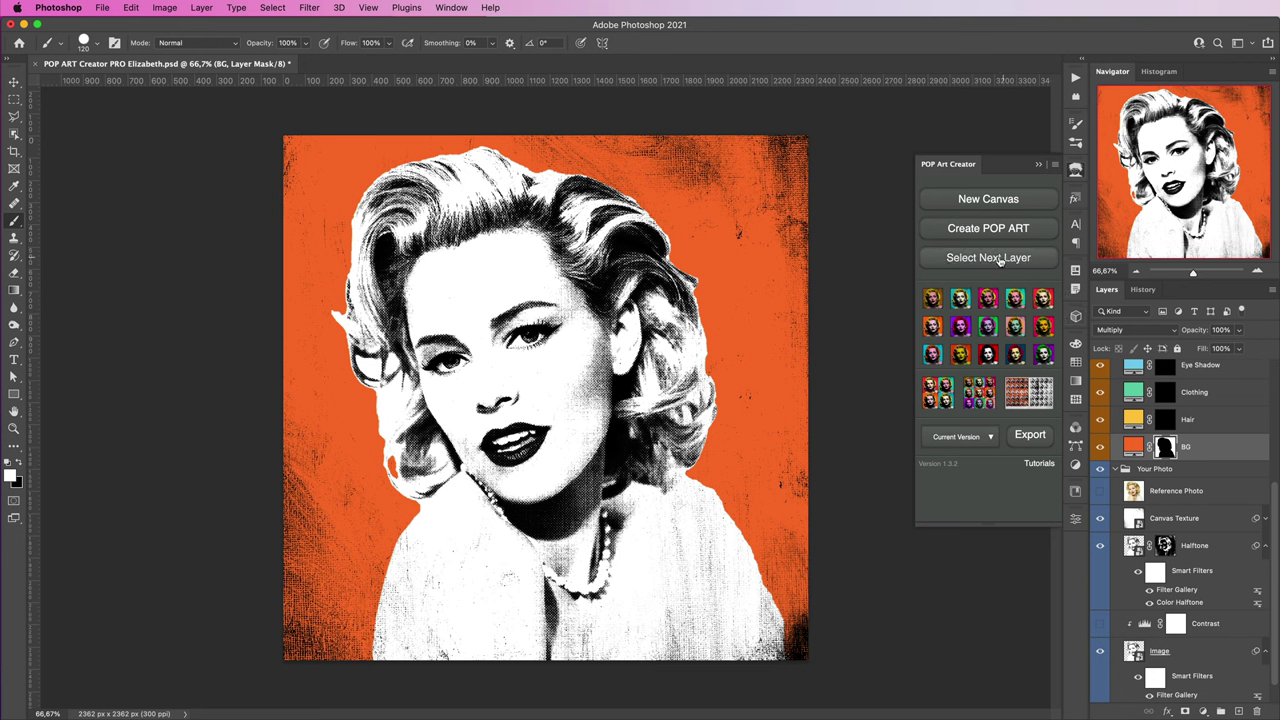
# Select the Hair layer's mask and paint over all of the woman's hair in white, keeping within the figure's outline
pyautogui.click(998, 259)
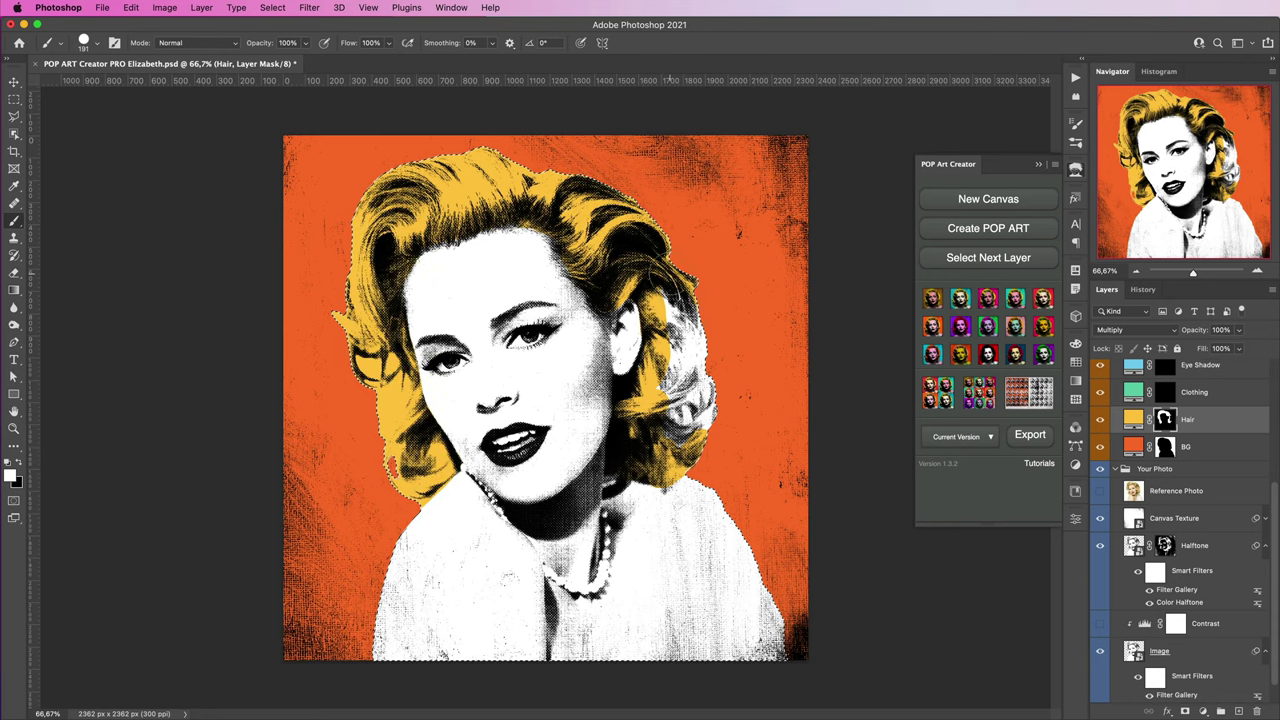
pyautogui.moveTo(670, 335); pyautogui.dragTo(686, 365)
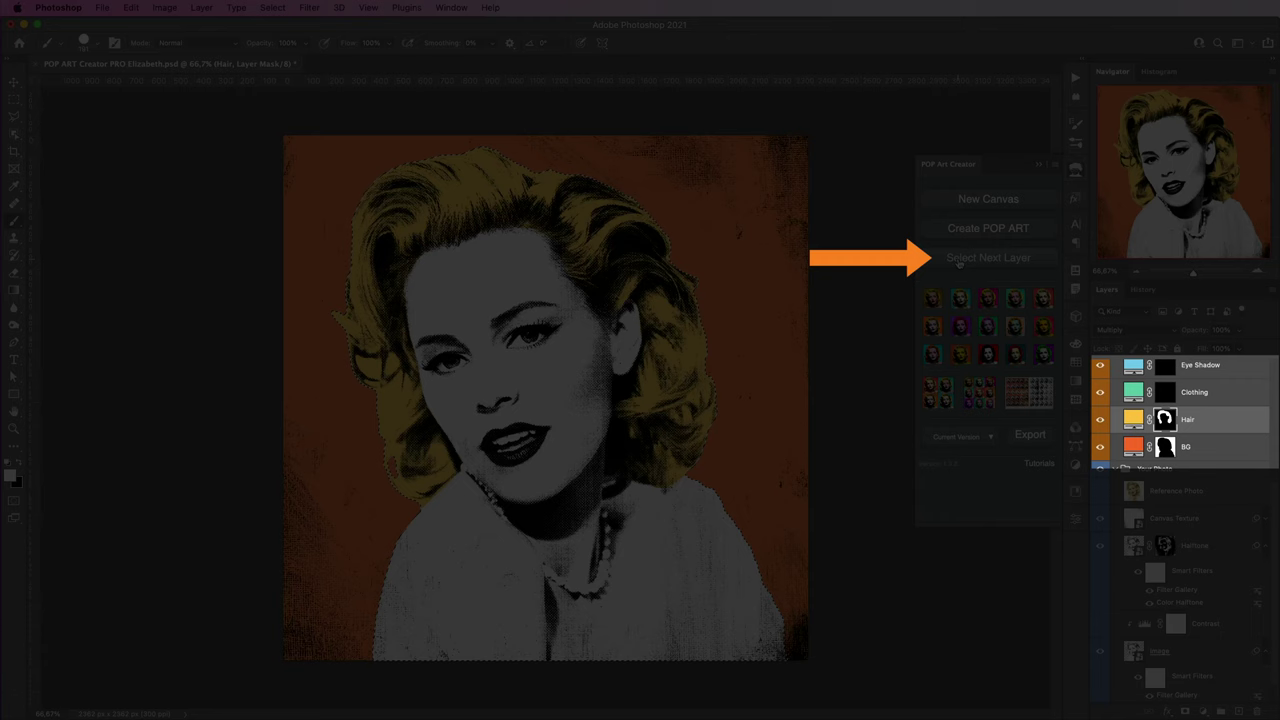
# Paint the white fur garment on the Clothing layer's mask, showing the Reference Photo layer as a guide and hiding it again
pyautogui.click(952, 262)
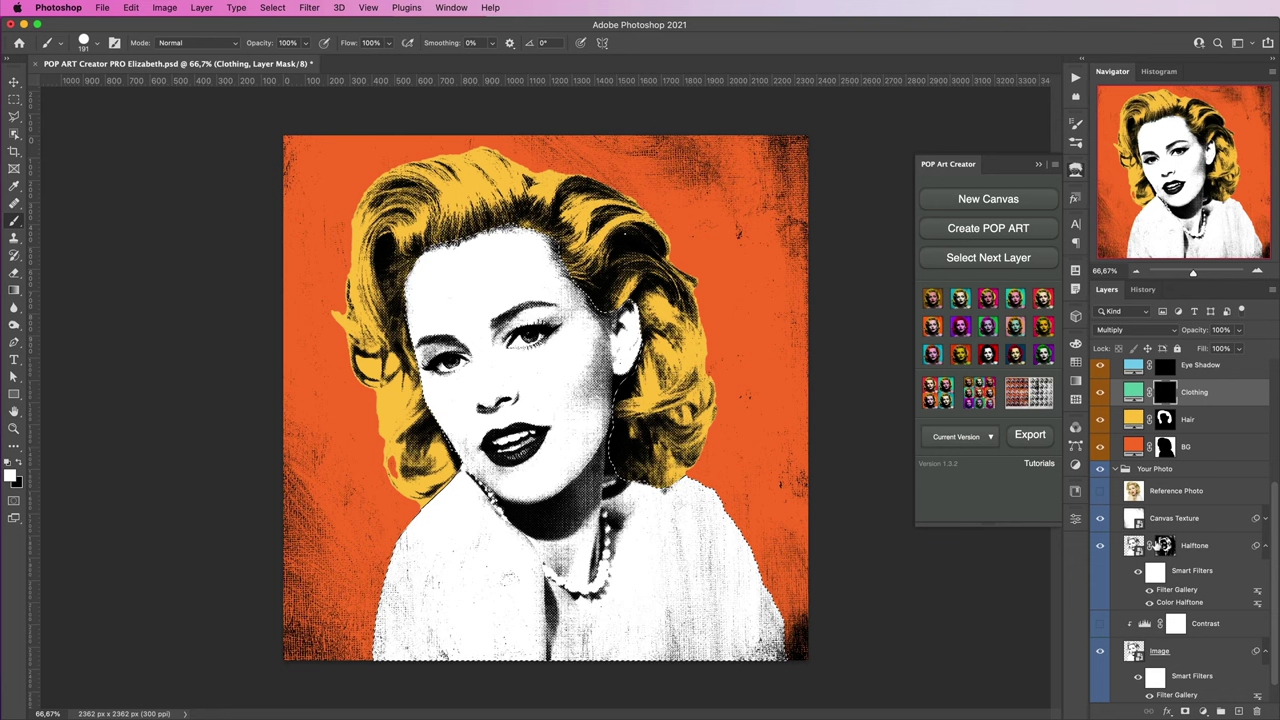
pyautogui.click(1100, 492)
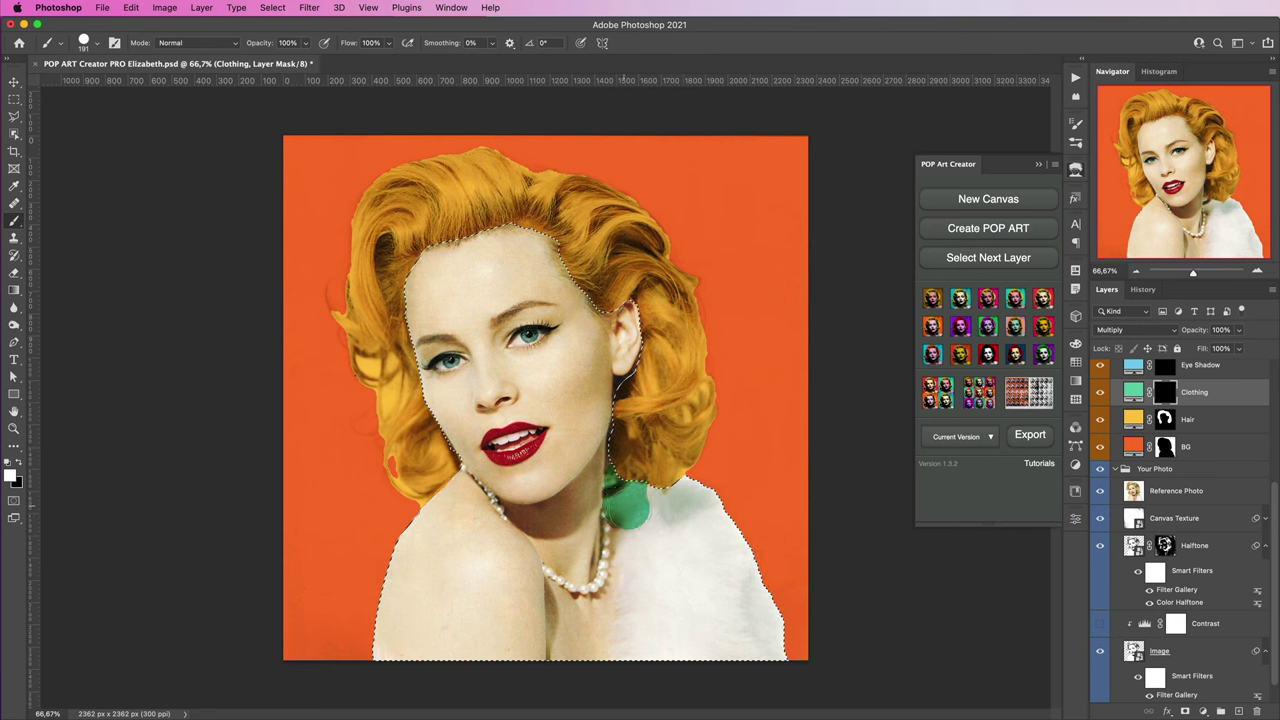
pyautogui.moveTo(645, 572)
pyautogui.mouseDown()
pyautogui.moveTo(628, 649)
pyautogui.moveTo(671, 607)
pyautogui.moveTo(697, 687)
pyautogui.mouseUp()
pyautogui.moveTo(786, 658); pyautogui.dragTo(778, 652)
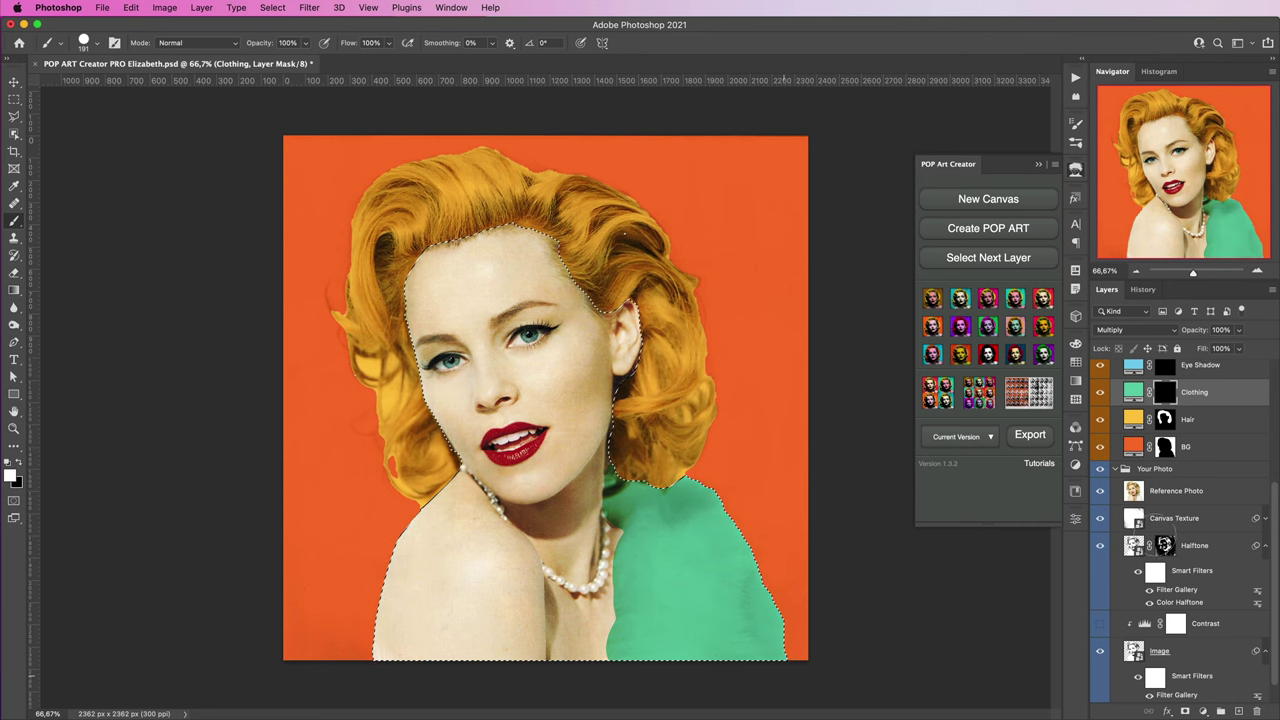
pyautogui.click(1100, 491)
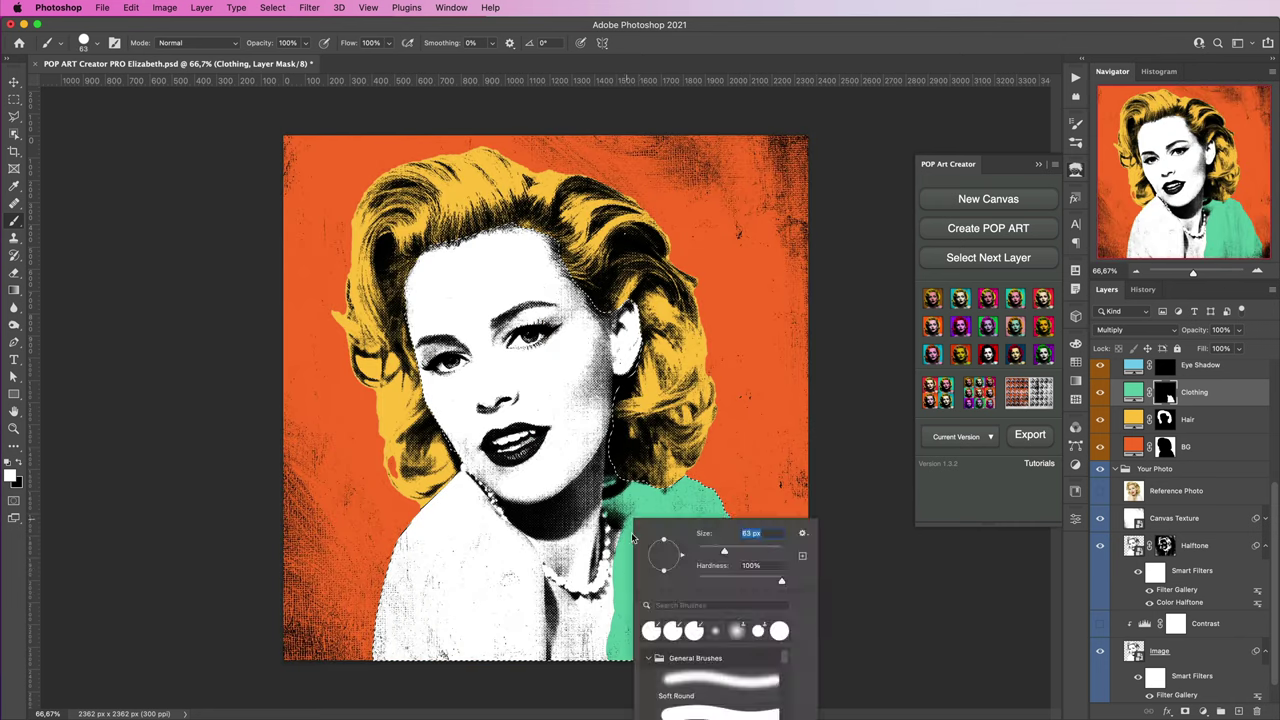
# Select the Eye Shadow layer's mask and paint the eye shadow over both upper eyelids with a smaller brush
pyautogui.click(1017, 261)
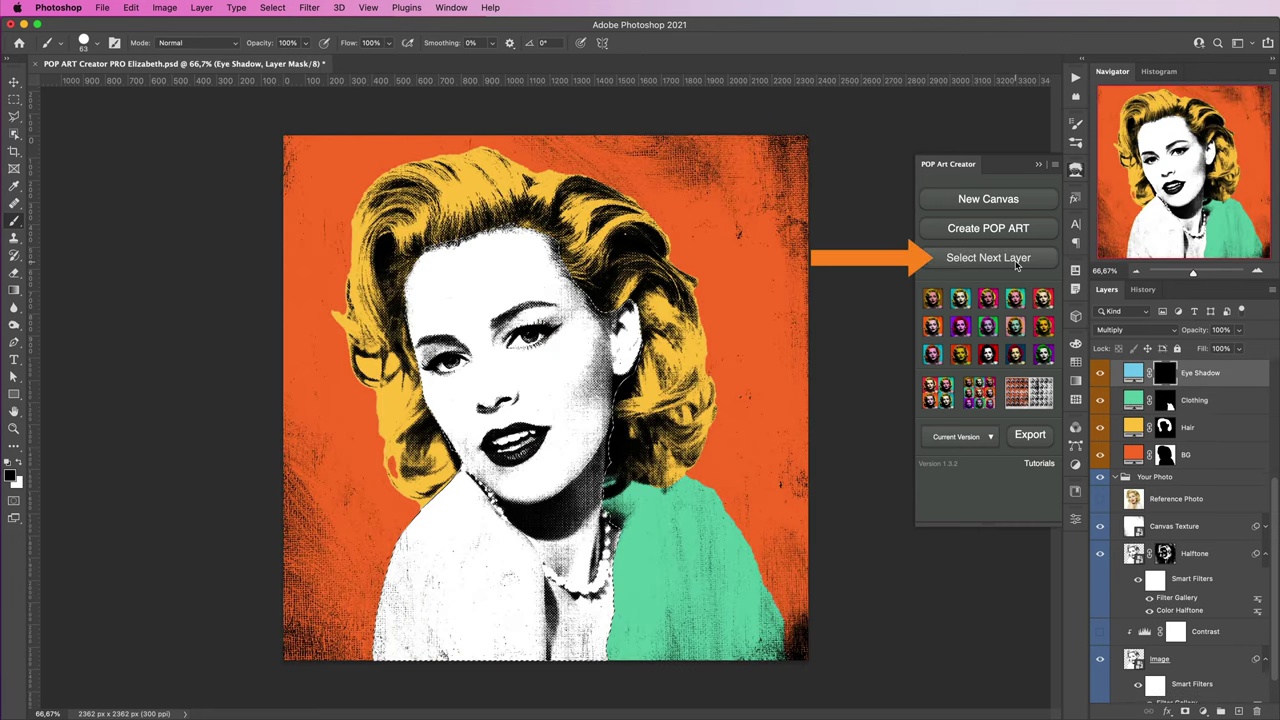
pyautogui.press('super+plus')
pyautogui.press('super+plus')
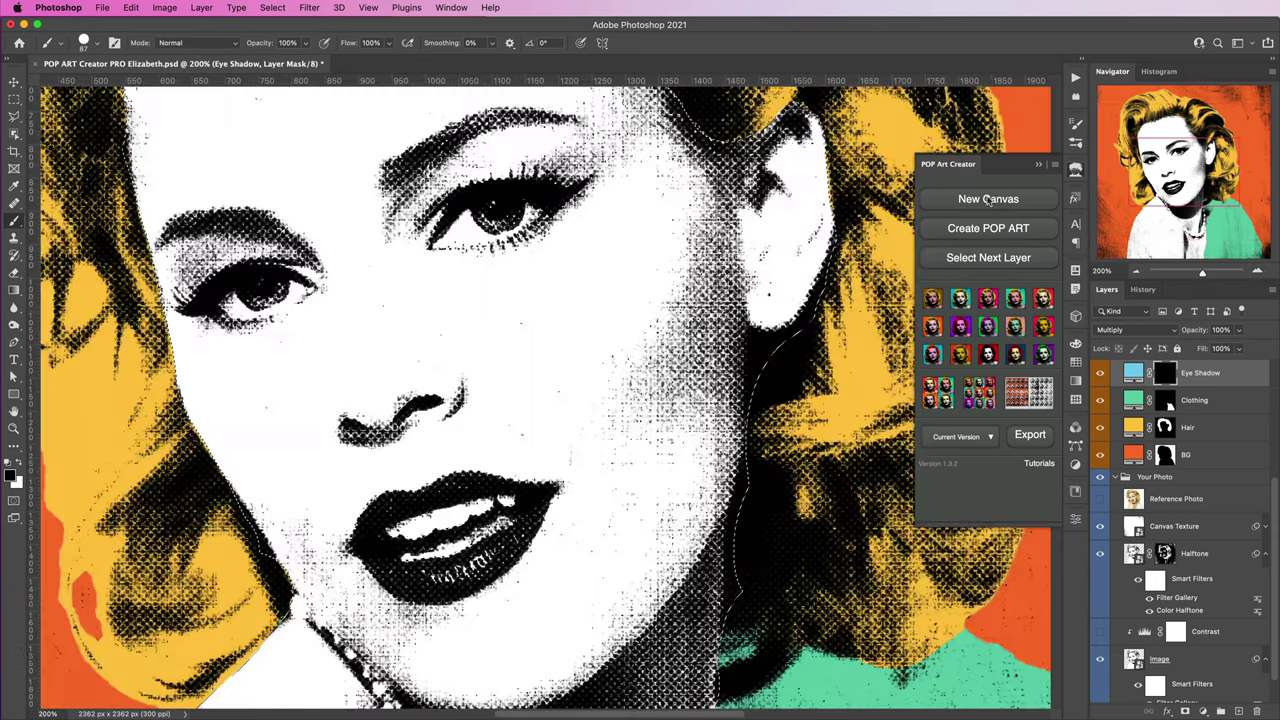
pyautogui.moveTo(440, 185)
pyautogui.mouseDown()
pyautogui.moveTo(616, 222)
pyautogui.moveTo(648, 172)
pyautogui.mouseUp()
pyautogui.moveTo(170, 300)
pyautogui.mouseDown()
pyautogui.moveTo(297, 305)
pyautogui.moveTo(195, 335)
pyautogui.mouseUp()
pyautogui.click(1136, 272)
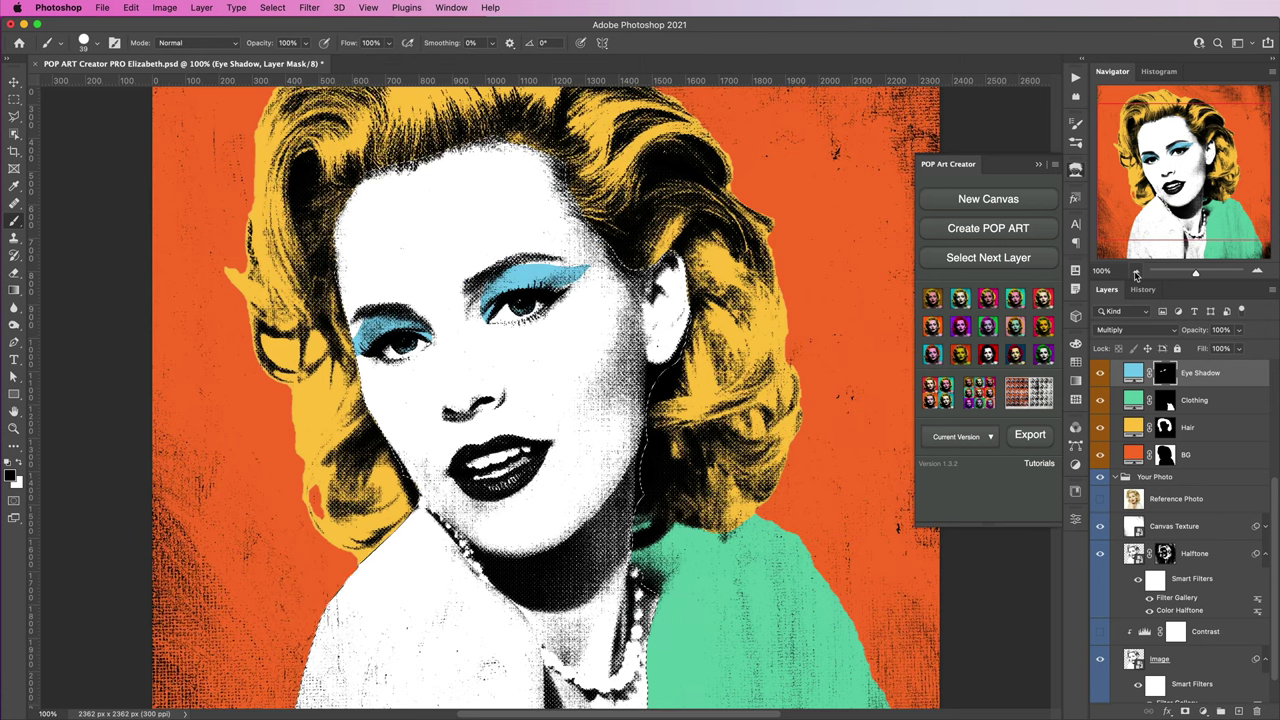
# Select the Lipstick layer's mask and paint over the upper and lower lips, leaving the teeth unpainted
pyautogui.click(988, 258)
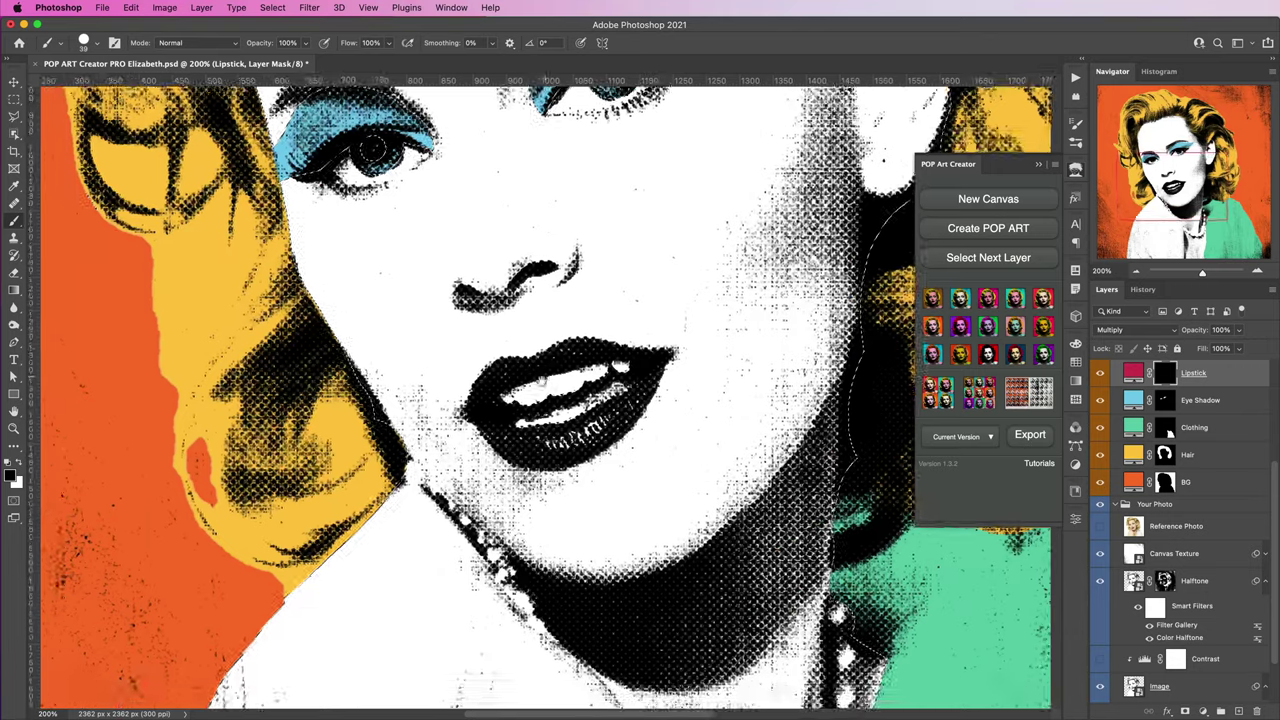
pyautogui.press('super+plus')
pyautogui.moveTo(735, 335)
pyautogui.mouseDown()
pyautogui.moveTo(440, 440)
pyautogui.moveTo(748, 363)
pyautogui.mouseUp()
pyautogui.click(1136, 272)
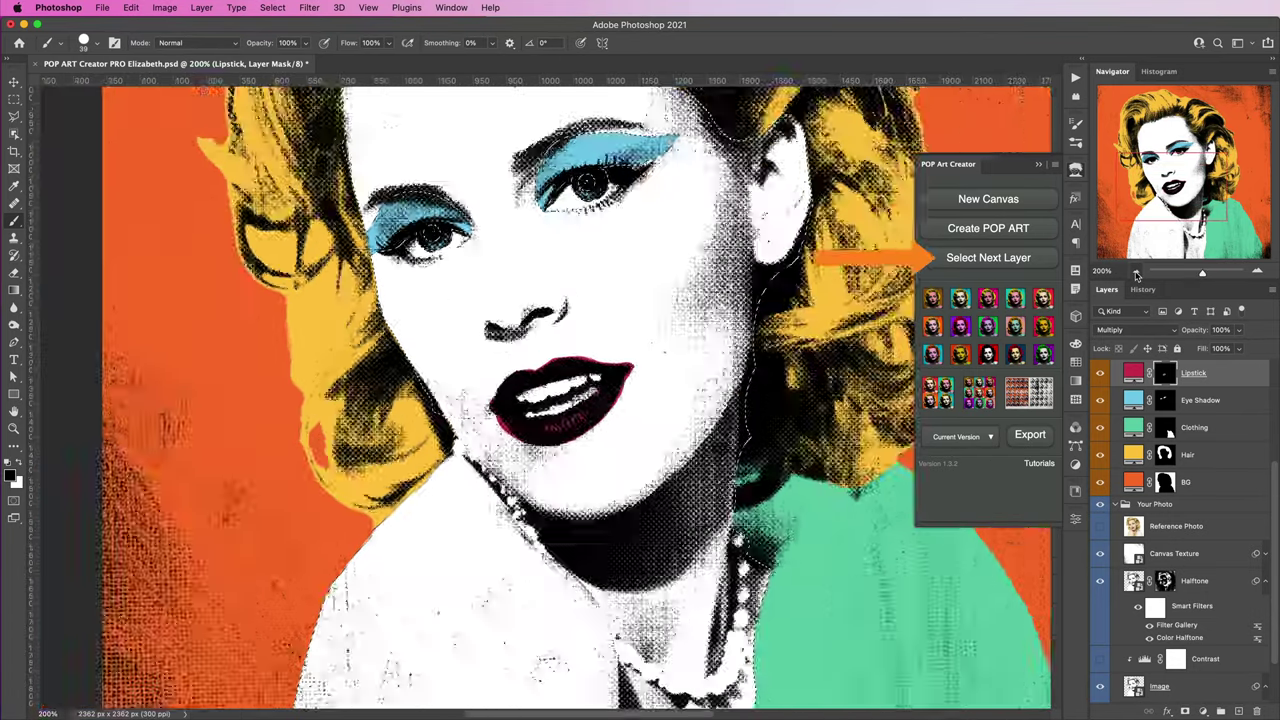
pyautogui.click(1136, 272)
pyautogui.click(1136, 272)
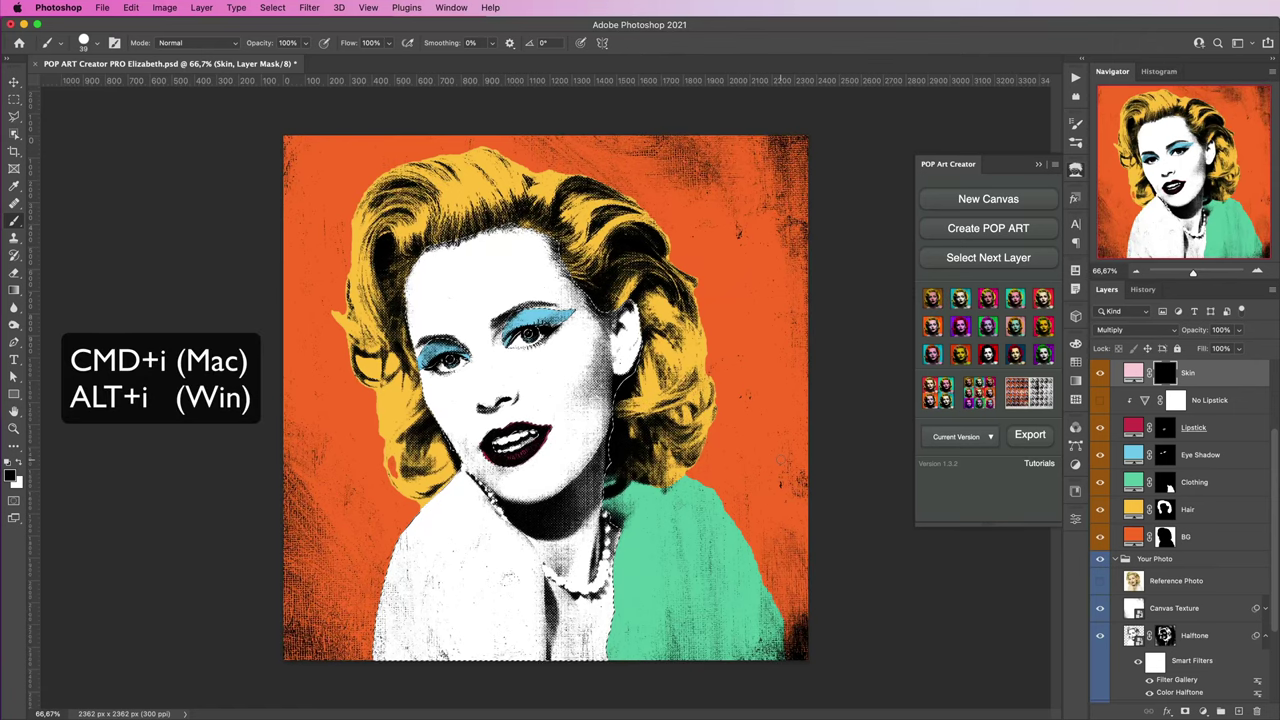
# Invert the Skin layer's mask within the remaining selection, and paint the eyes, teeth and pearl necklace out of it with black
pyautogui.press('super+i')
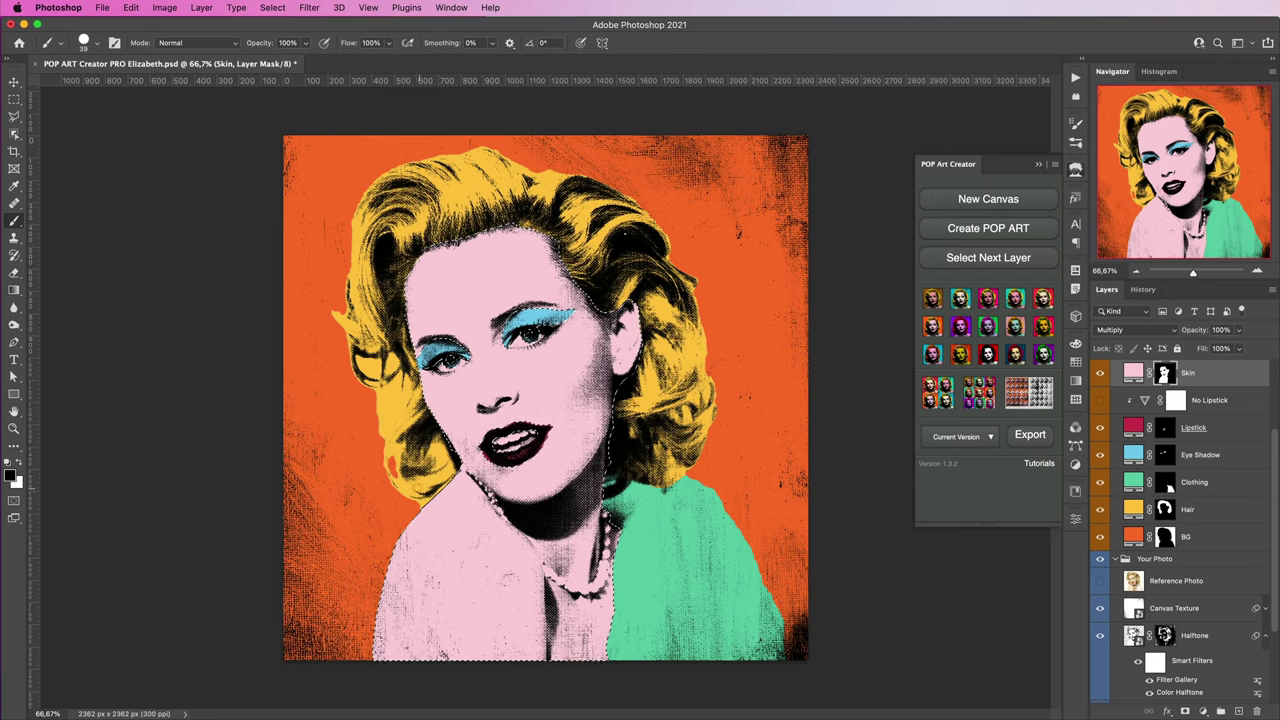
pyautogui.click(1258, 271)
pyautogui.click(1258, 271)
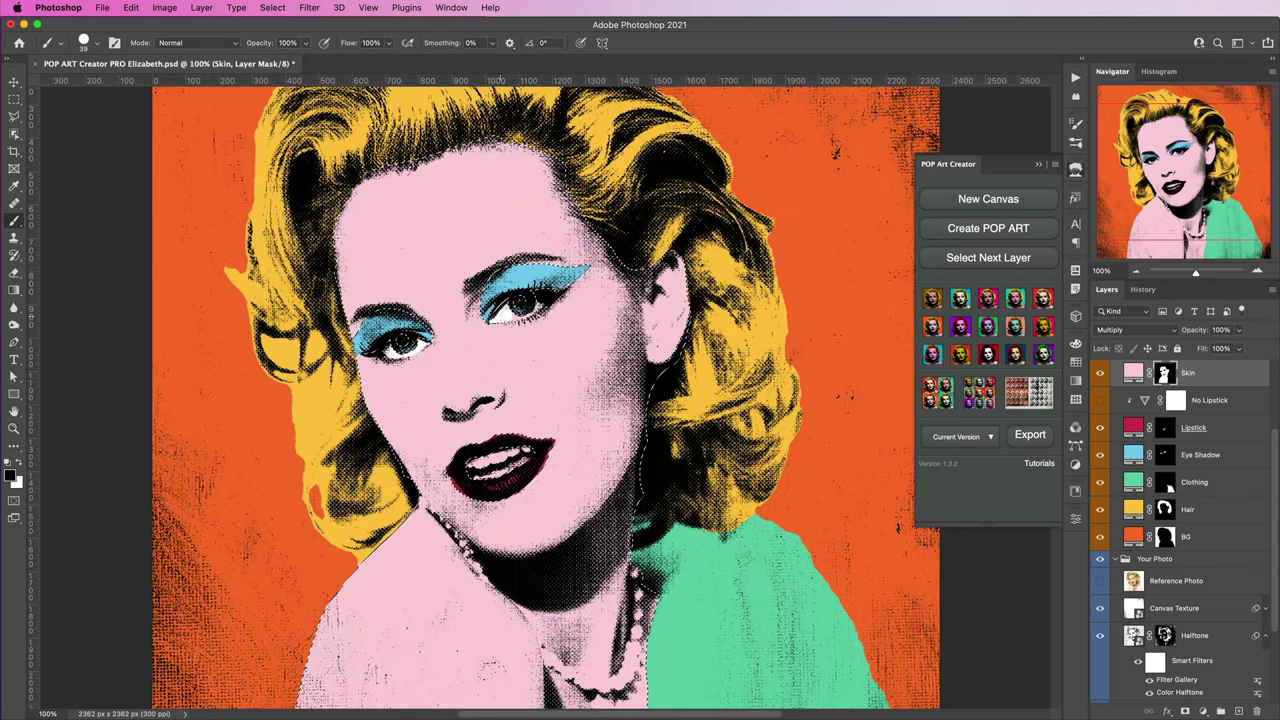
pyautogui.click(1135, 271)
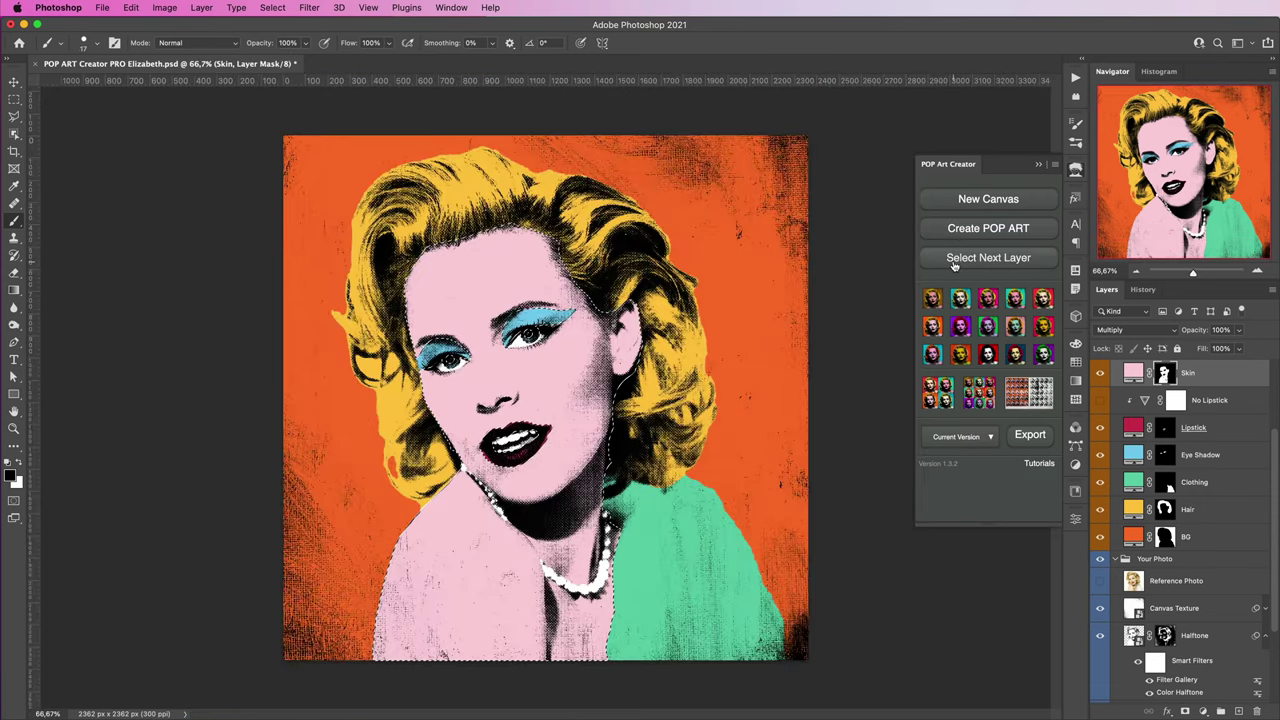
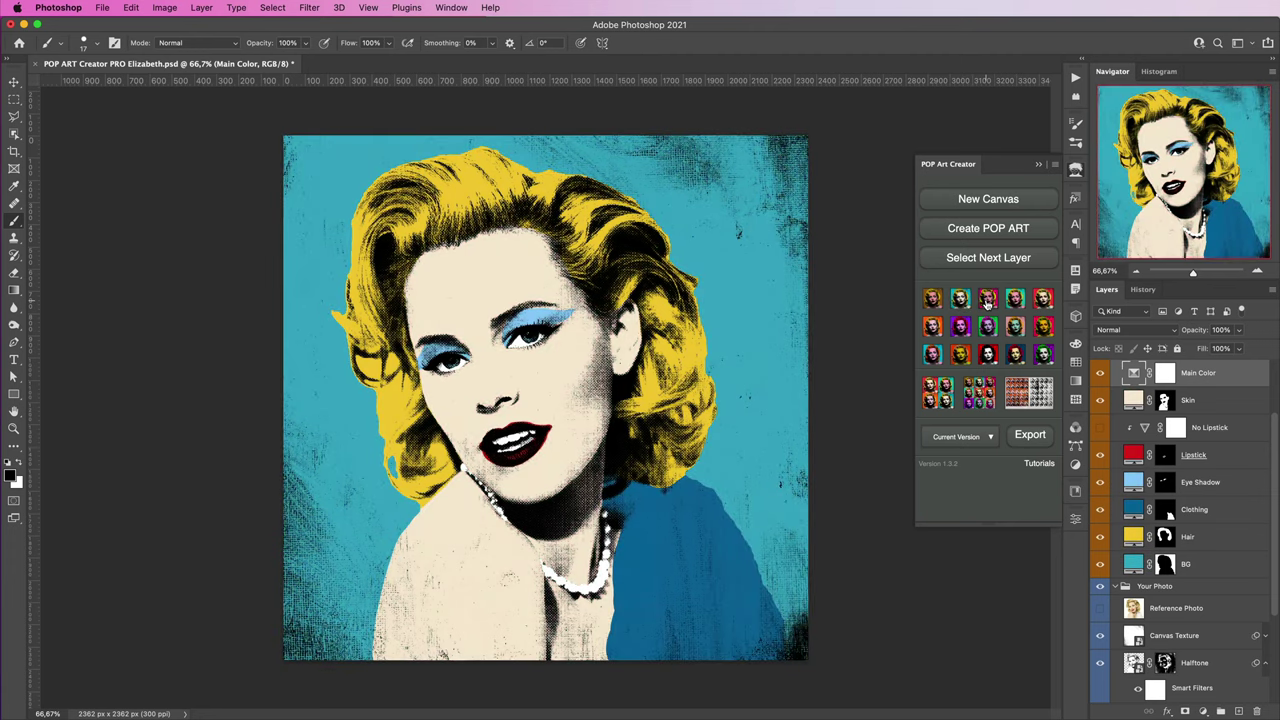
# Try the single-portrait colour presets one after another, ending with the purple background, green hair and orange clothing preset
pyautogui.click(1015, 299)
pyautogui.click(932, 326)
pyautogui.click(960, 326)
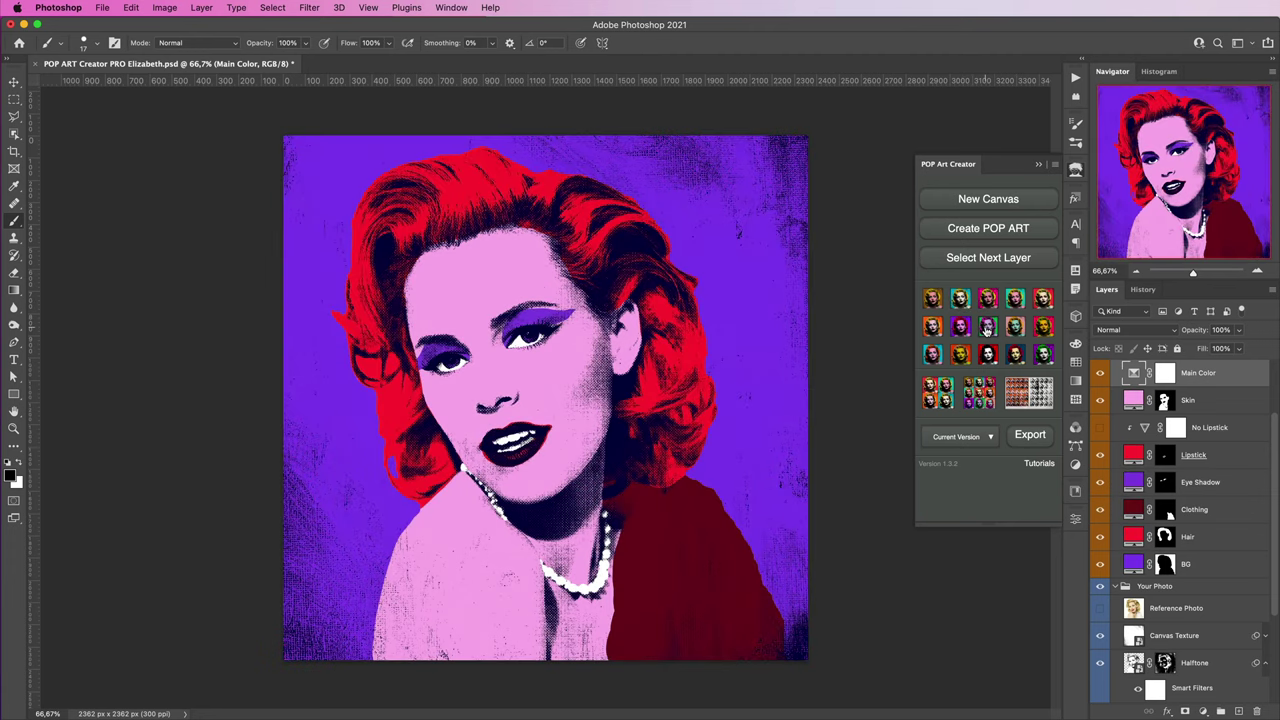
pyautogui.click(1015, 326)
pyautogui.click(1043, 326)
pyautogui.click(932, 354)
pyautogui.click(960, 354)
pyautogui.click(988, 354)
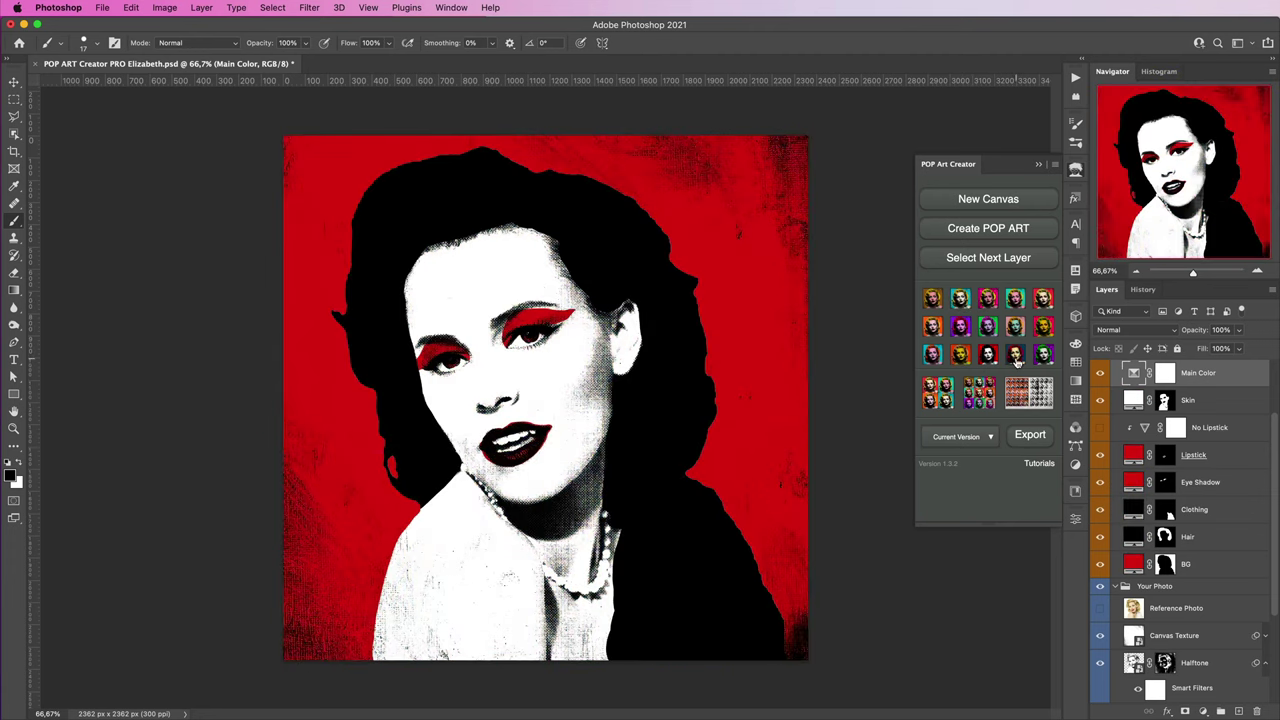
pyautogui.click(1015, 354)
pyautogui.click(1043, 354)
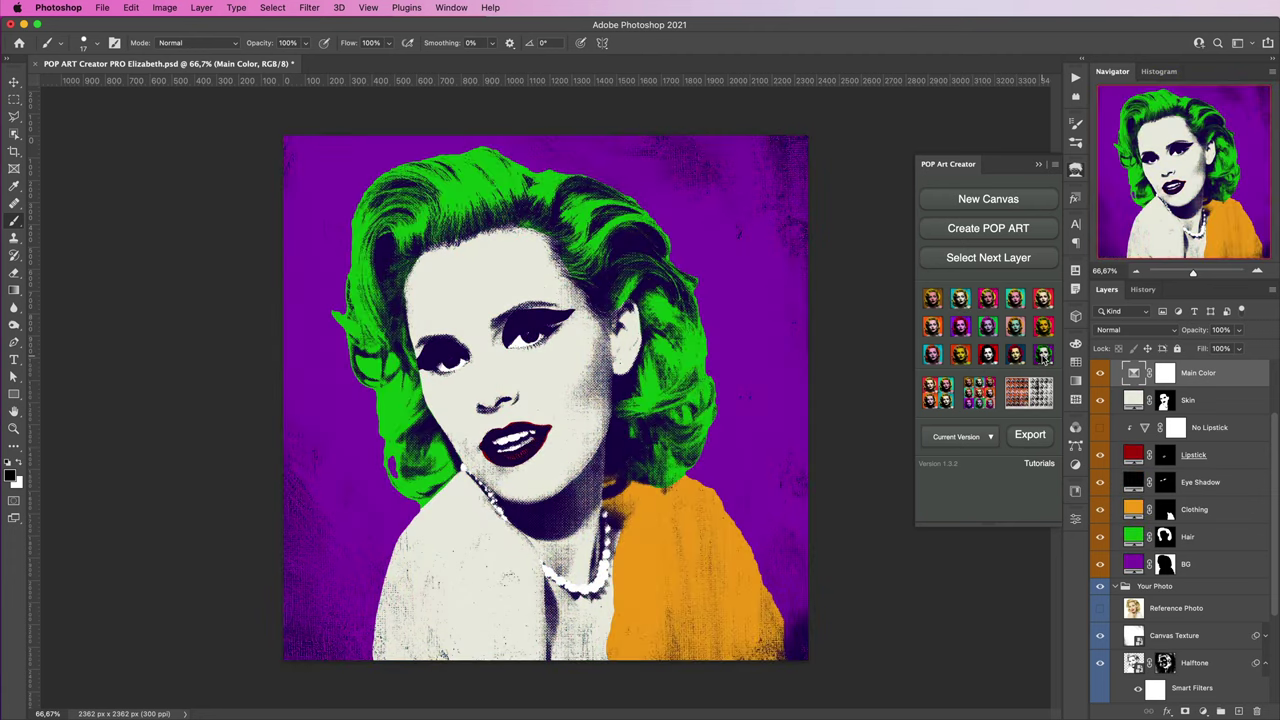
# Turn the portrait into a 2x2 grid of differently coloured pop art versions
pyautogui.click(937, 392)
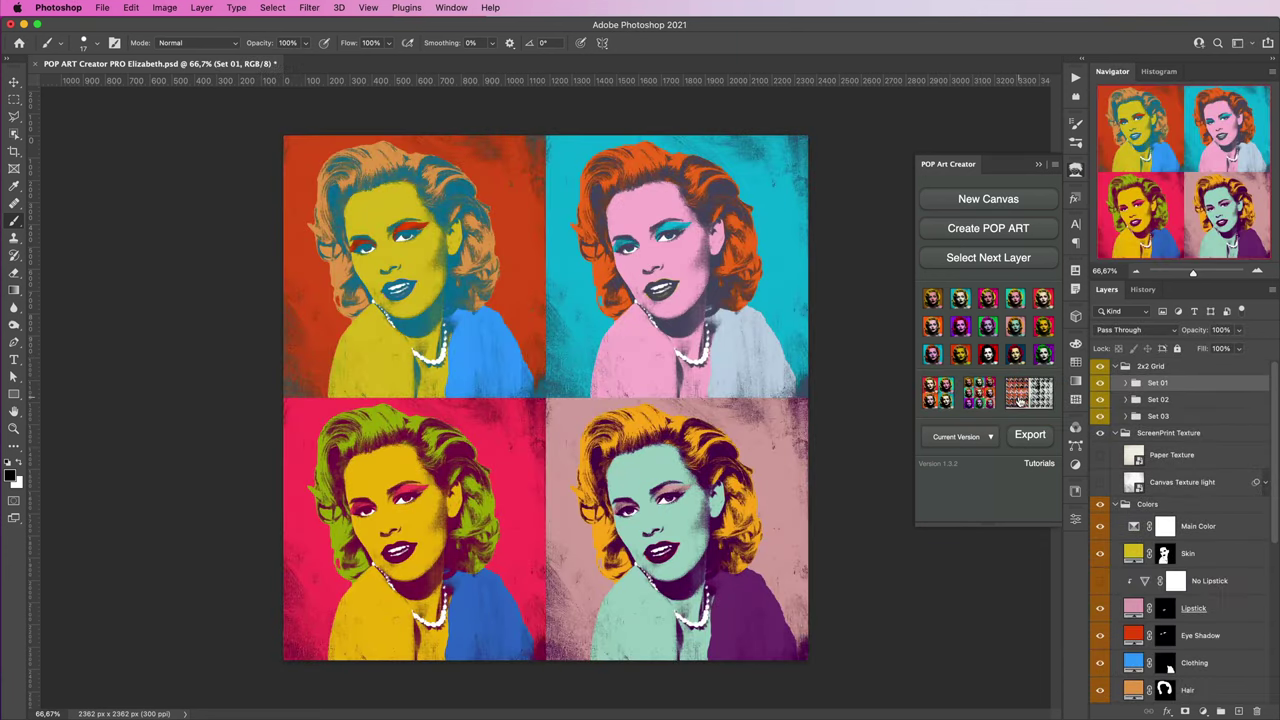
# Turn the portrait into a 3x3 grid of pop art versions, and generate the diptych of repeated colour and black-and-white portraits
pyautogui.click(979, 392)
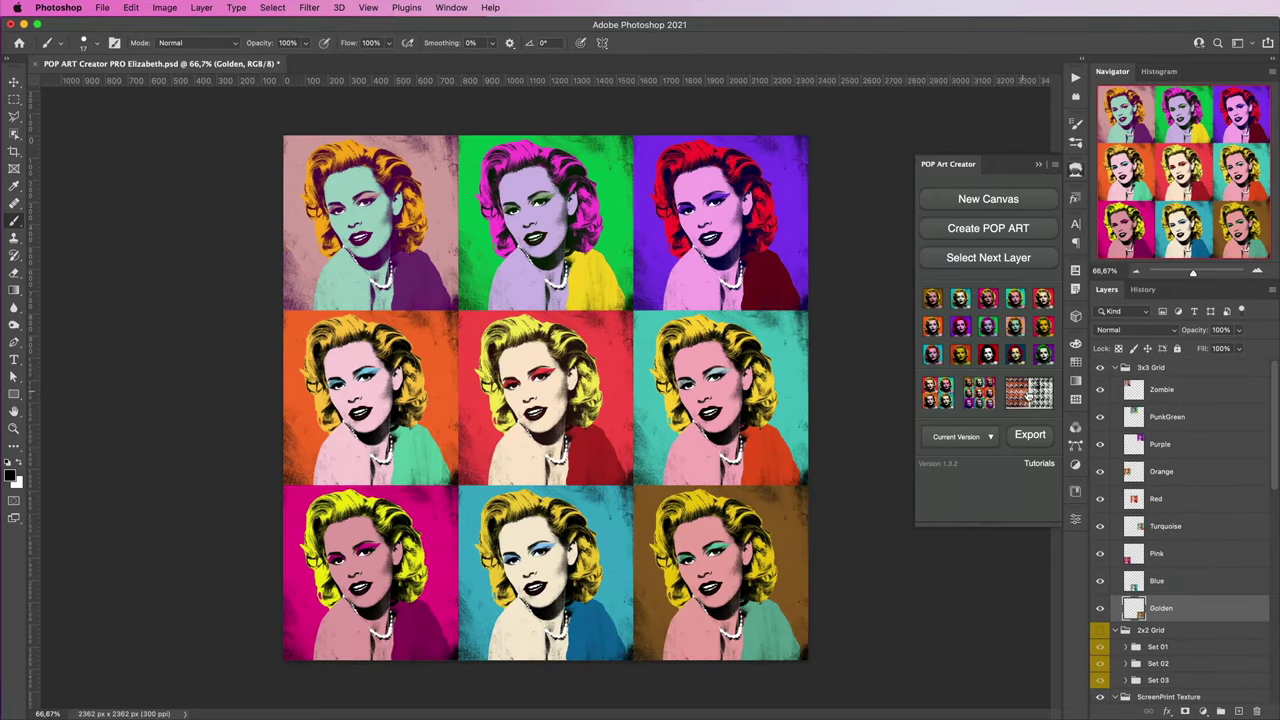
pyautogui.click(1036, 394)
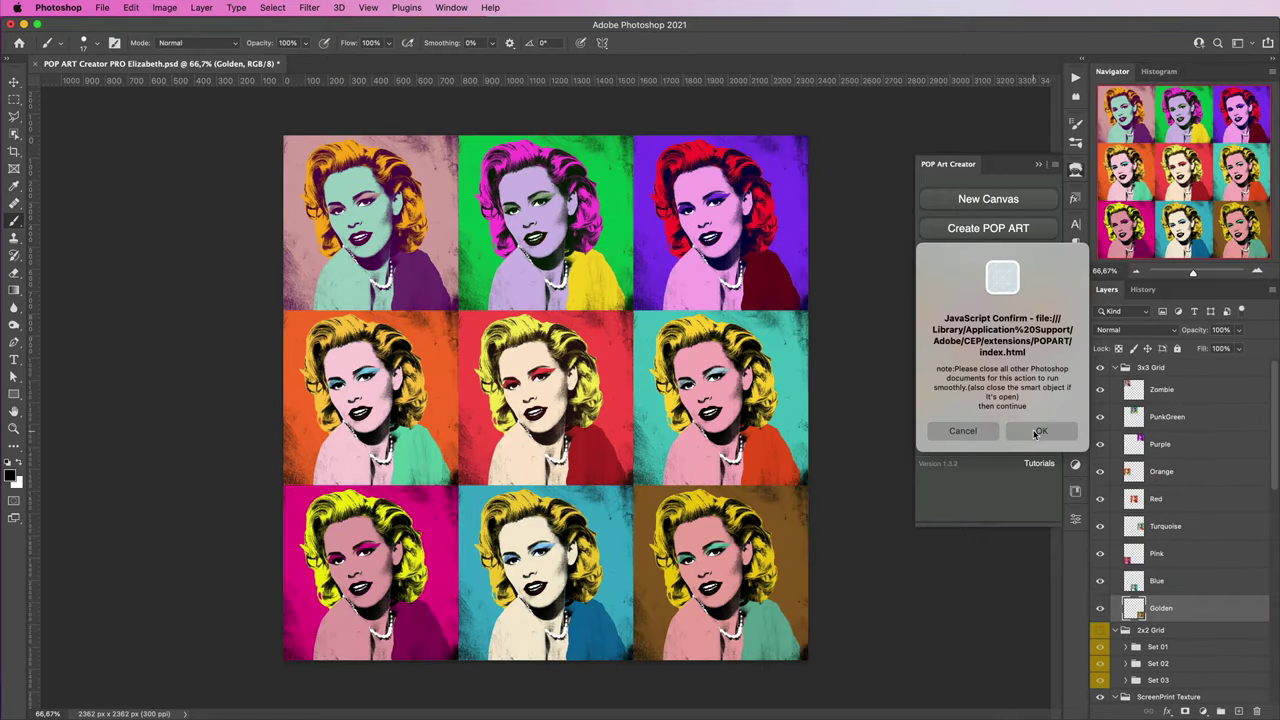
pyautogui.click(1036, 433)
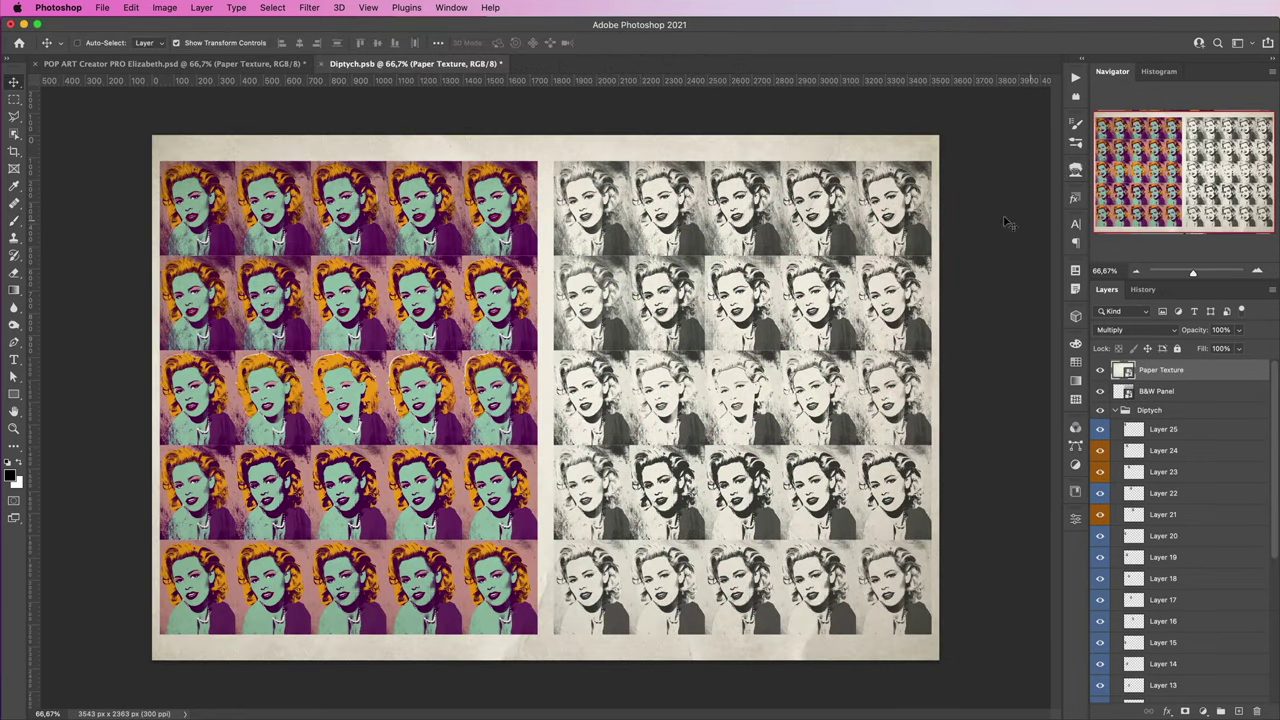
# Return to the portrait document and hide the 3x3 Grid, Set 01 and Set 02 groups to view the 2x2 variations
pyautogui.click(268, 64)
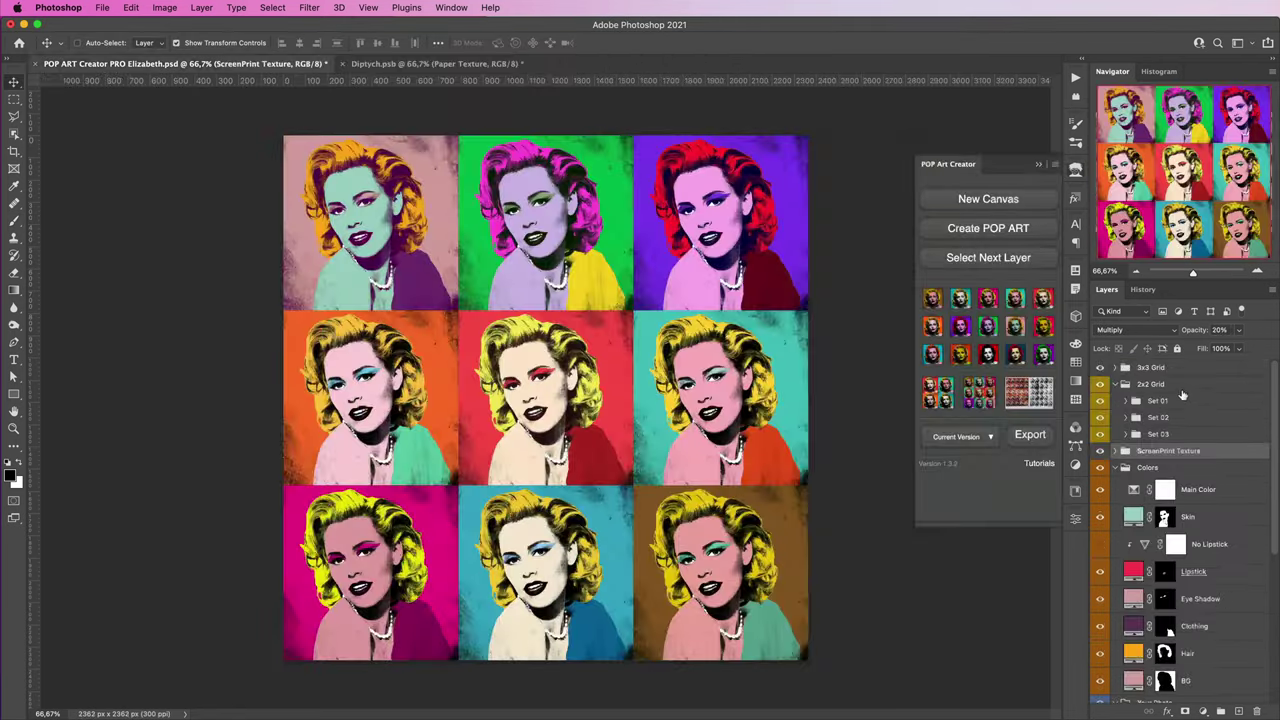
pyautogui.click(1174, 370)
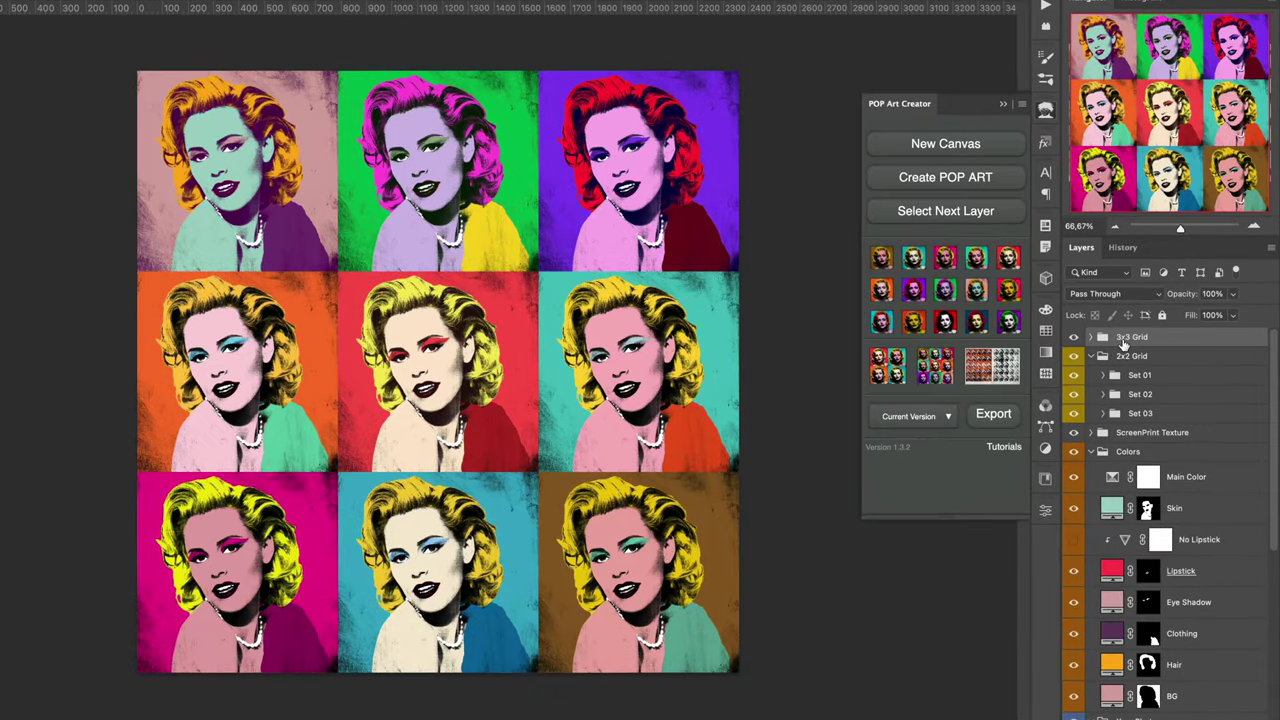
pyautogui.click(1073, 338)
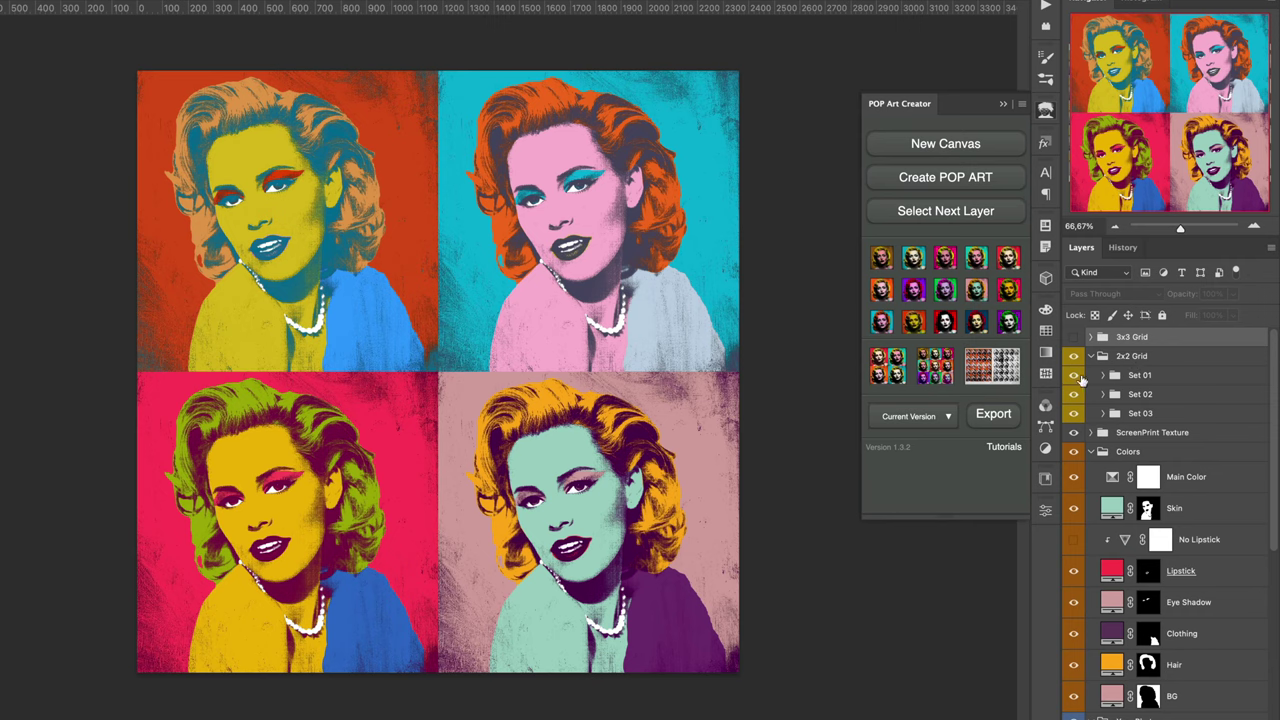
pyautogui.click(1073, 376)
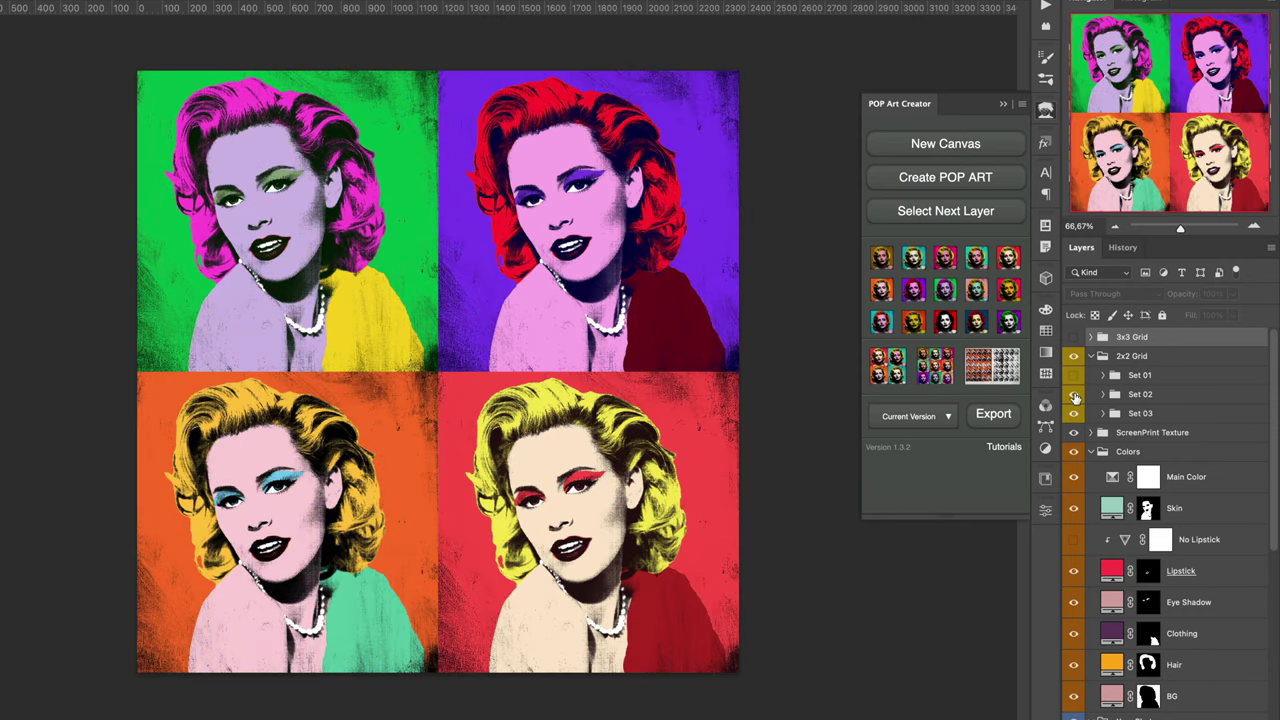
pyautogui.click(1074, 395)
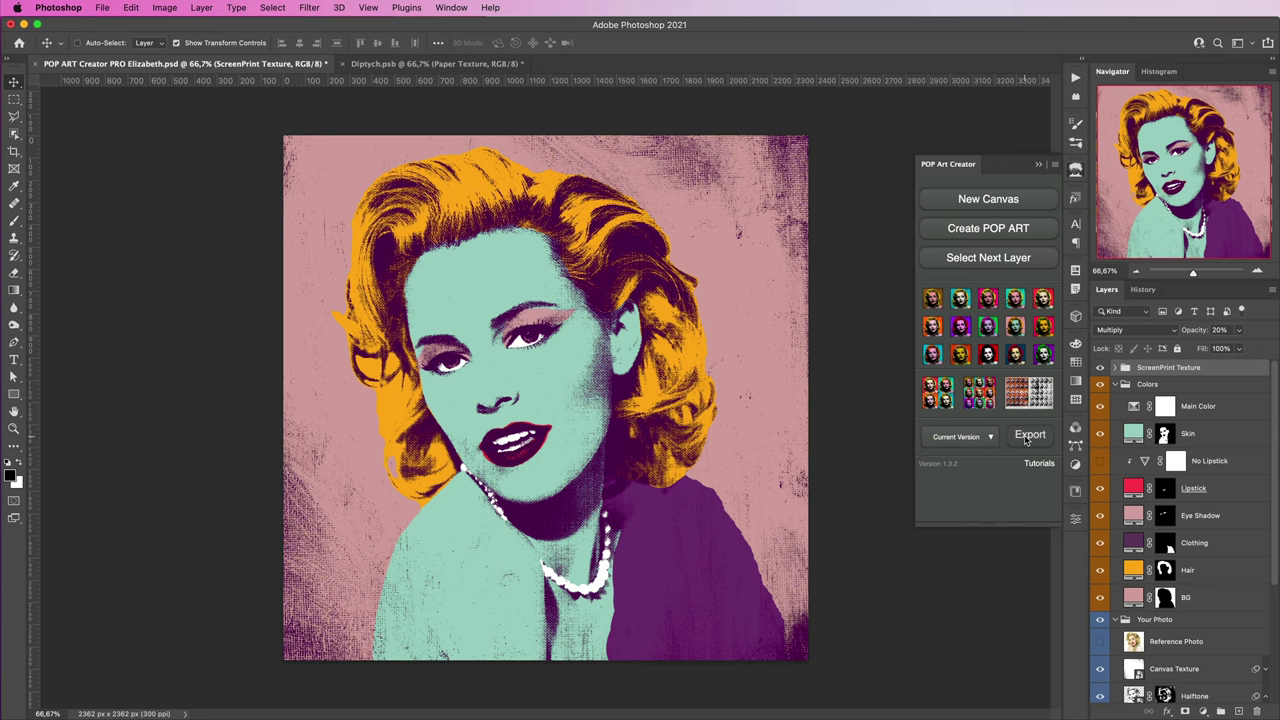
# Export the current version and the 15 Colors variations as images into the POP ART ELIZABETH folder
pyautogui.click(1027, 438)
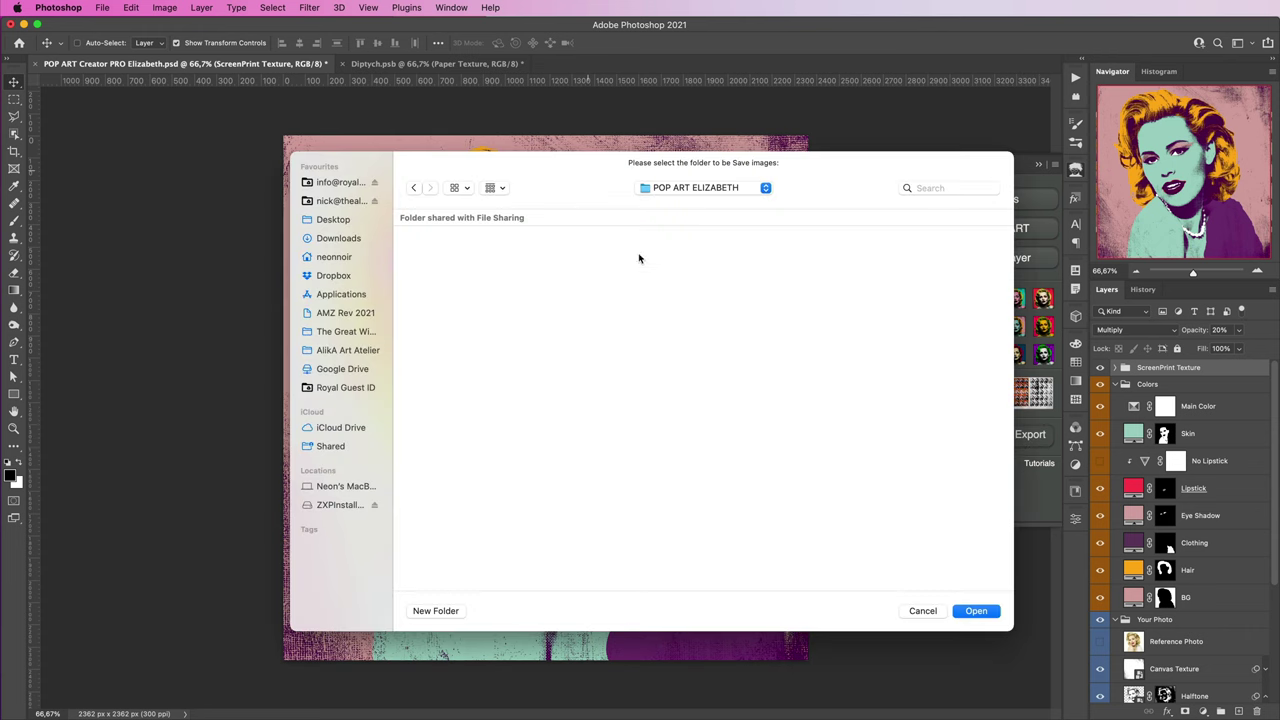
pyautogui.click(976, 611)
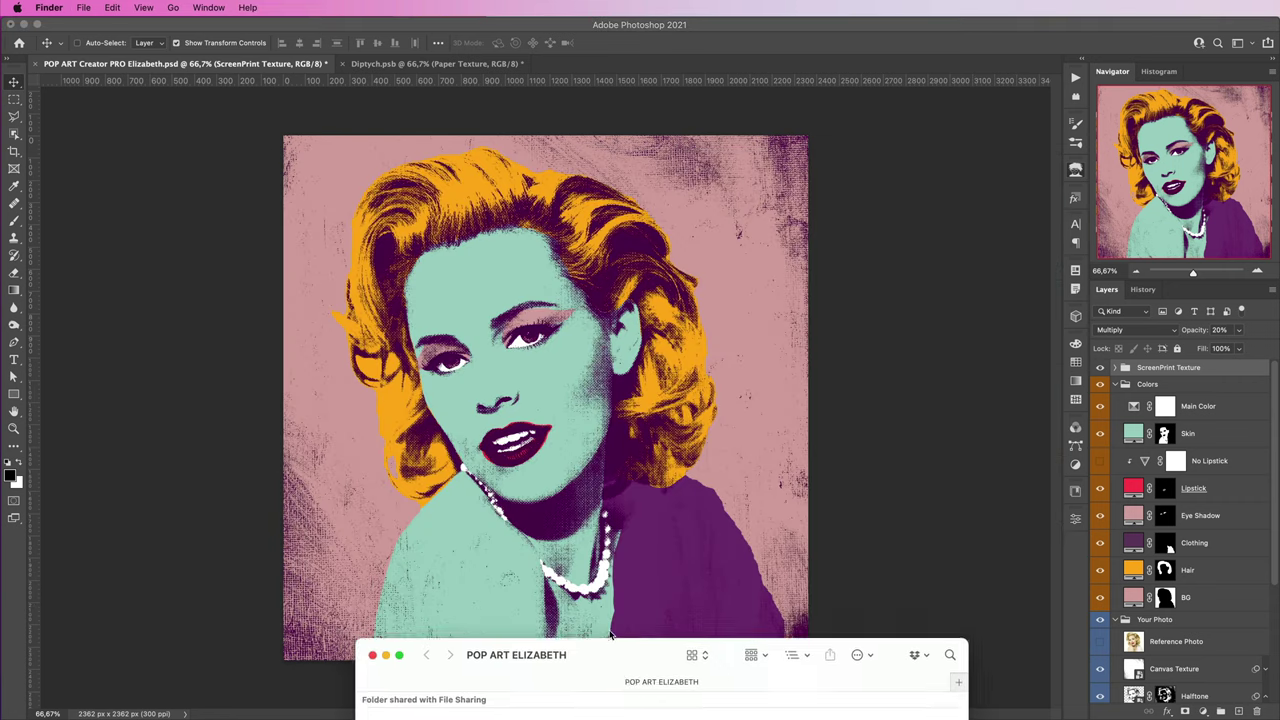
pyautogui.click(960, 437)
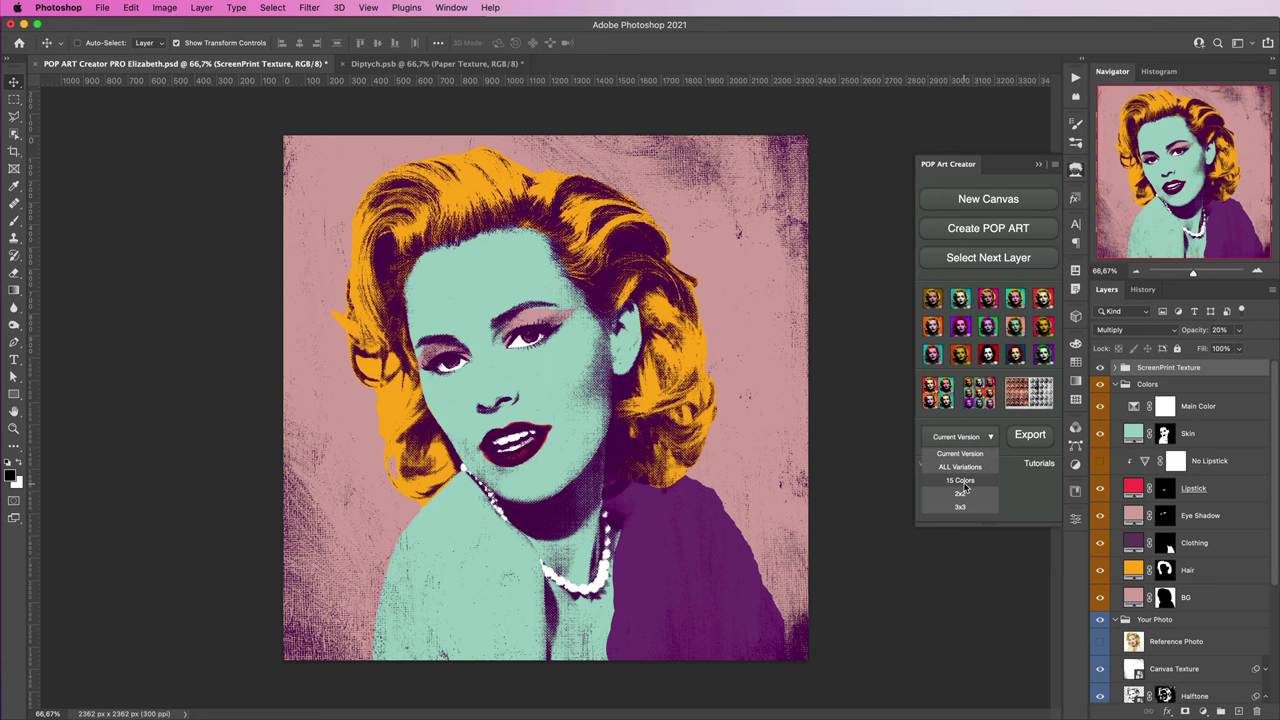
pyautogui.click(962, 481)
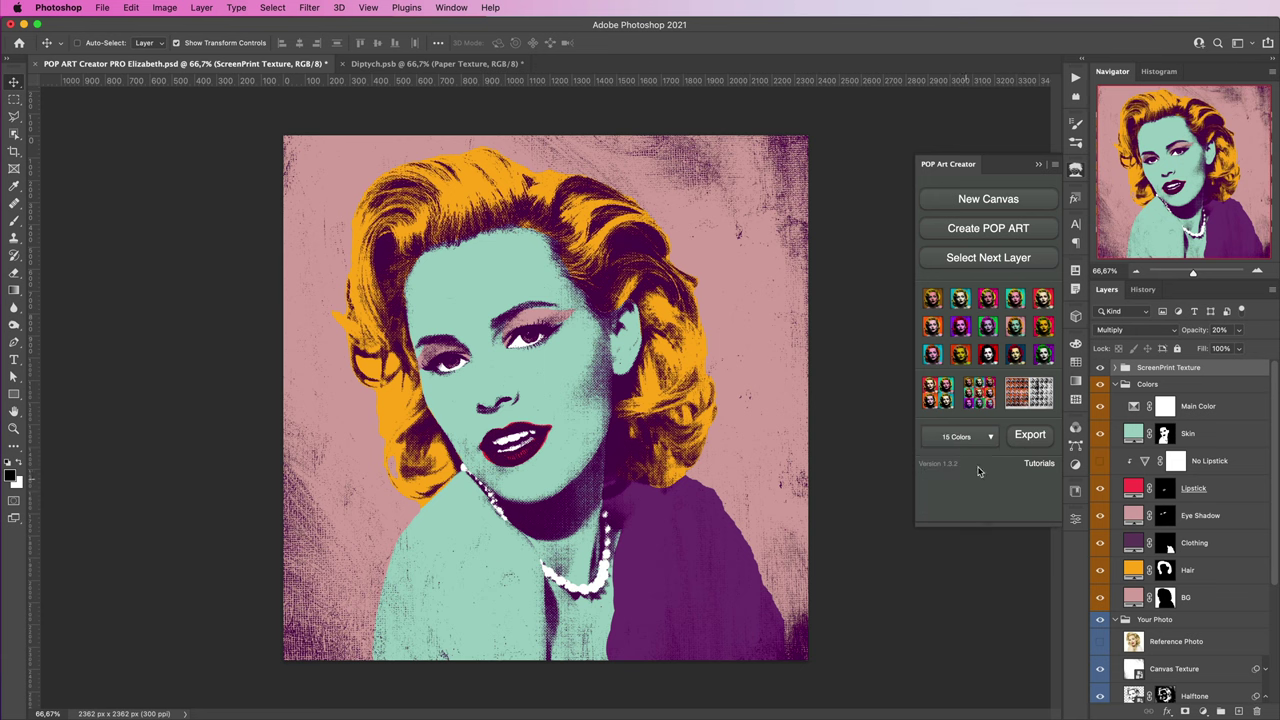
pyautogui.click(1031, 438)
pyautogui.click(933, 615)
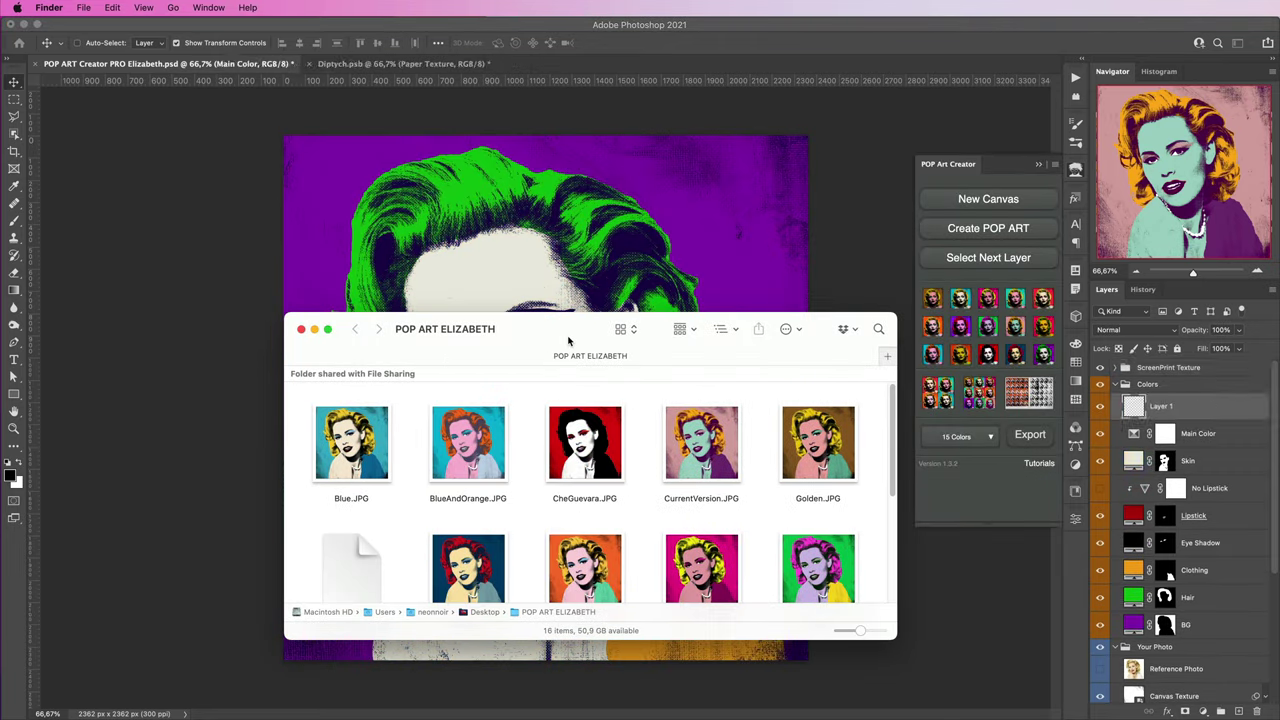
# Move and enlarge the POP ART ELIZABETH folder window to examine all the exported portrait images
pyautogui.moveTo(568, 341); pyautogui.dragTo(495, 139)
pyautogui.moveTo(818, 435); pyautogui.dragTo(890, 664)
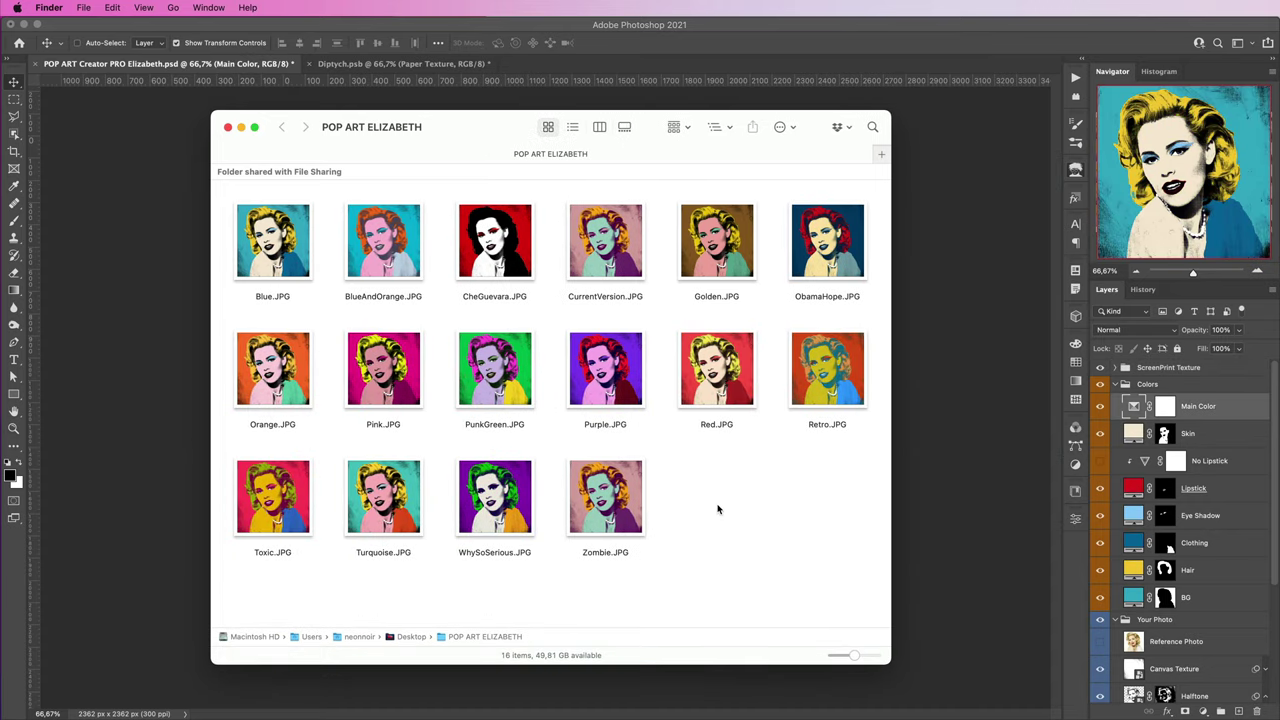
pyautogui.moveTo(852, 560); pyautogui.dragTo(226, 193)
pyautogui.click(786, 531)
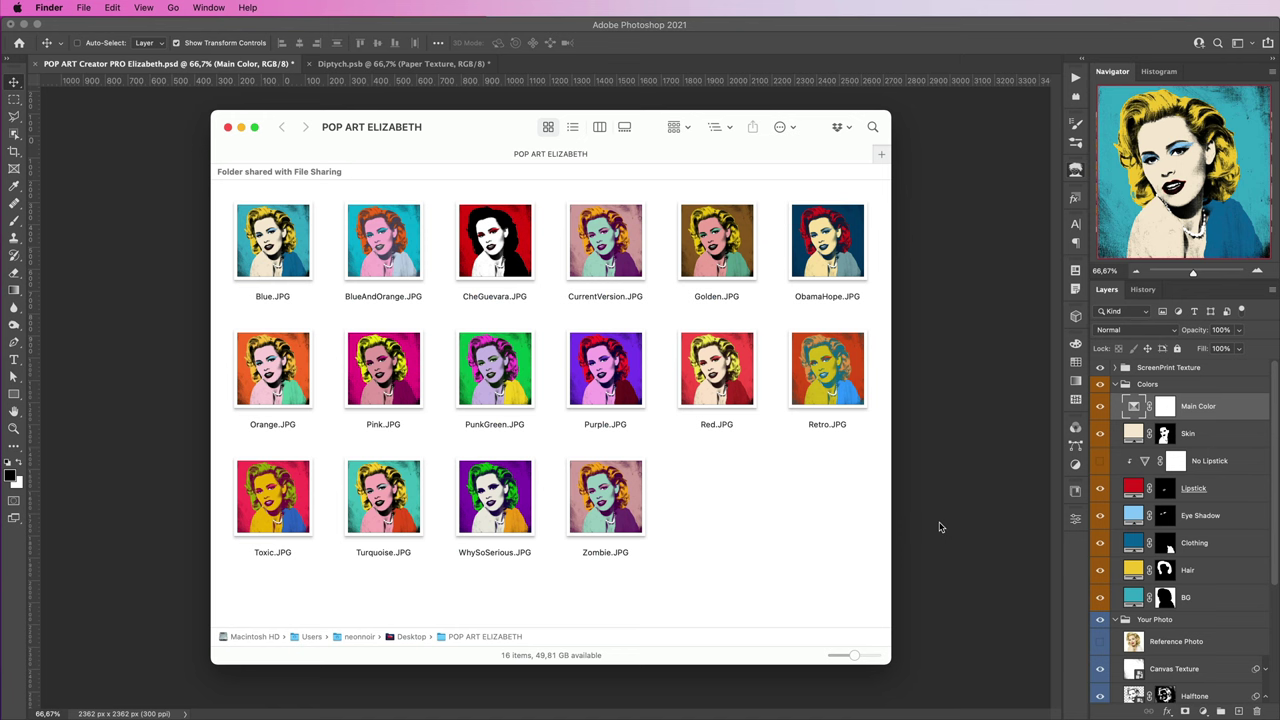